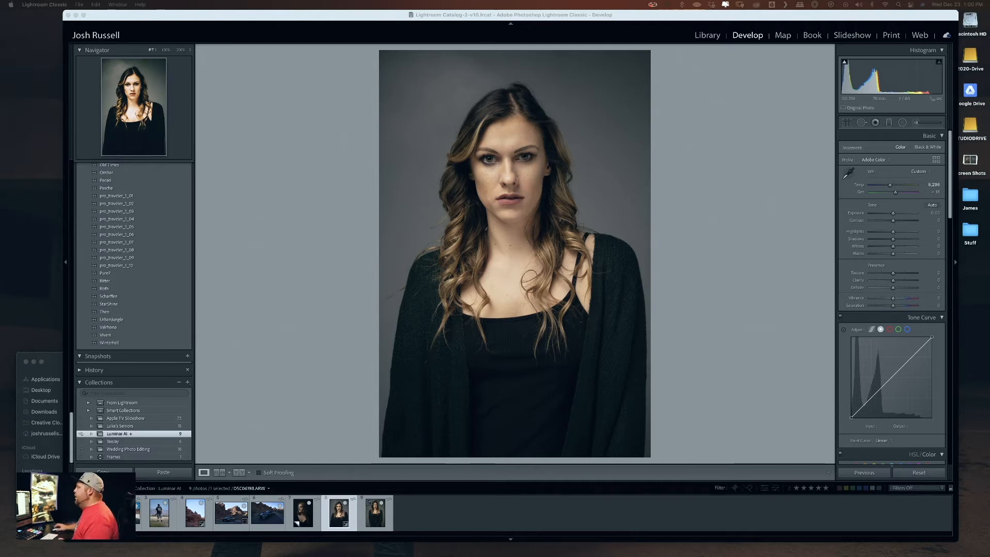
- Send the portrait from Lightroom Classic to Luminar AI as a copy with Lightroom adjustments
{"action": "left_click", "coordinate": [519, 245]}
{"action": "right_click", "coordinate": [519, 246]}
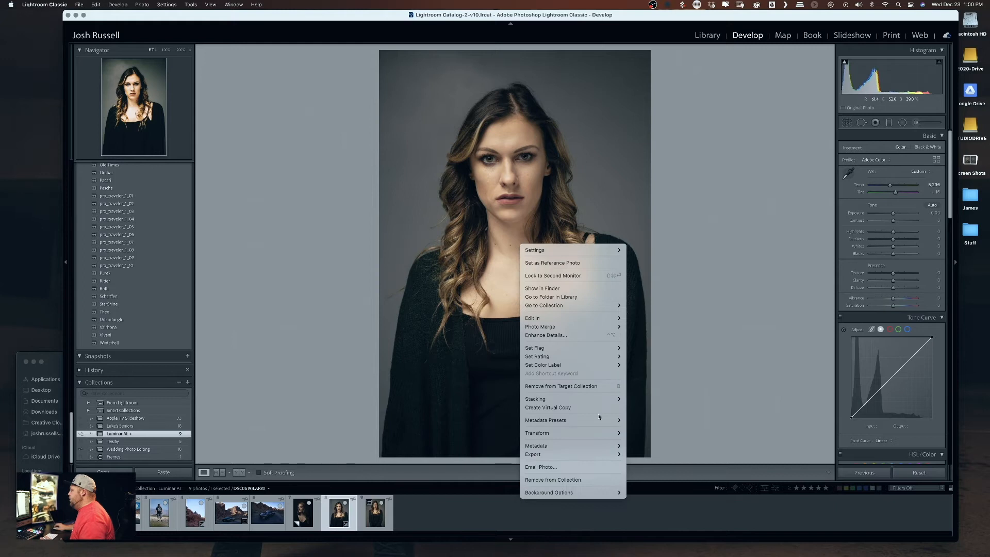
{"action": "mouse_move", "coordinate": [593, 454]}
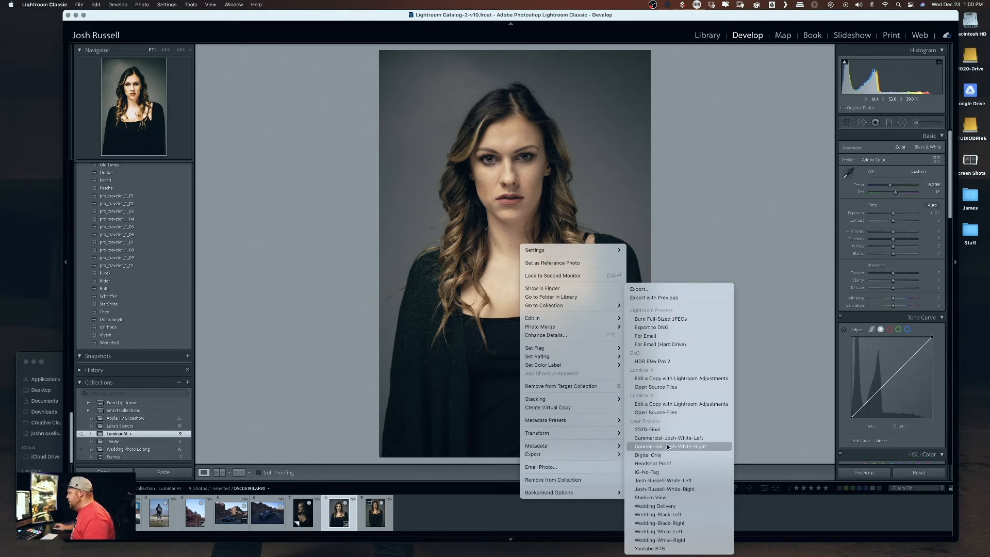
{"action": "left_click", "coordinate": [666, 404]}
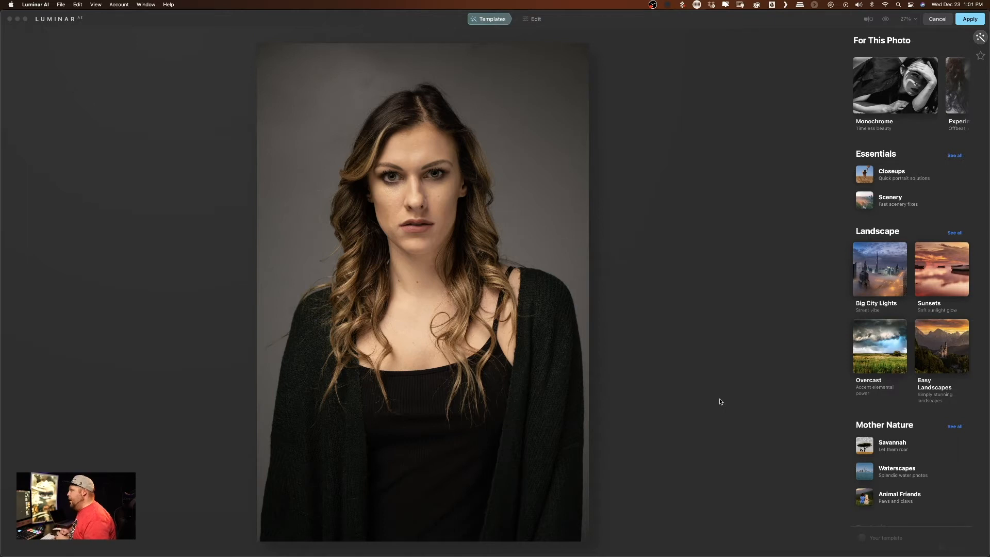
- View the Experimental template collection suggested for this photo
{"action": "left_click", "coordinate": [936, 107]}
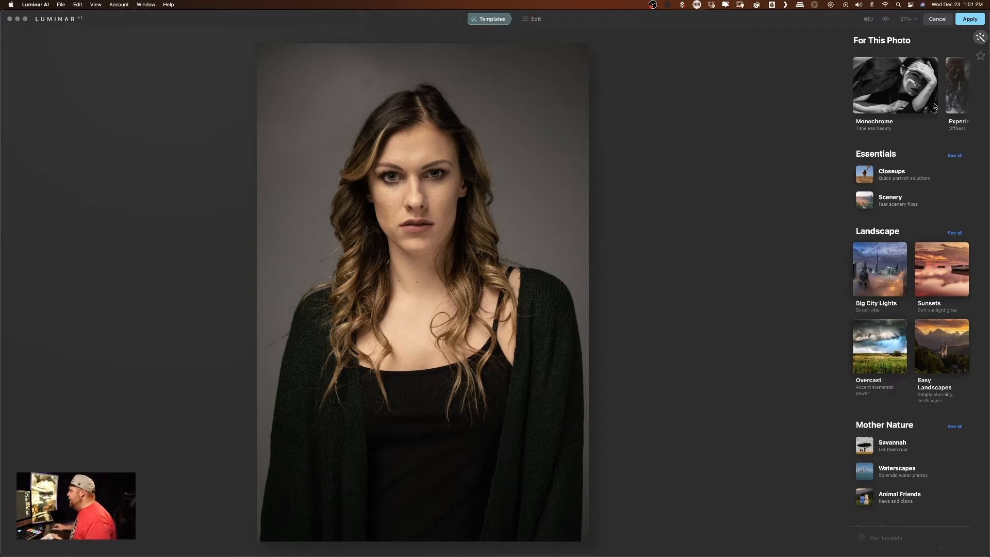
{"action": "left_click", "coordinate": [856, 37]}
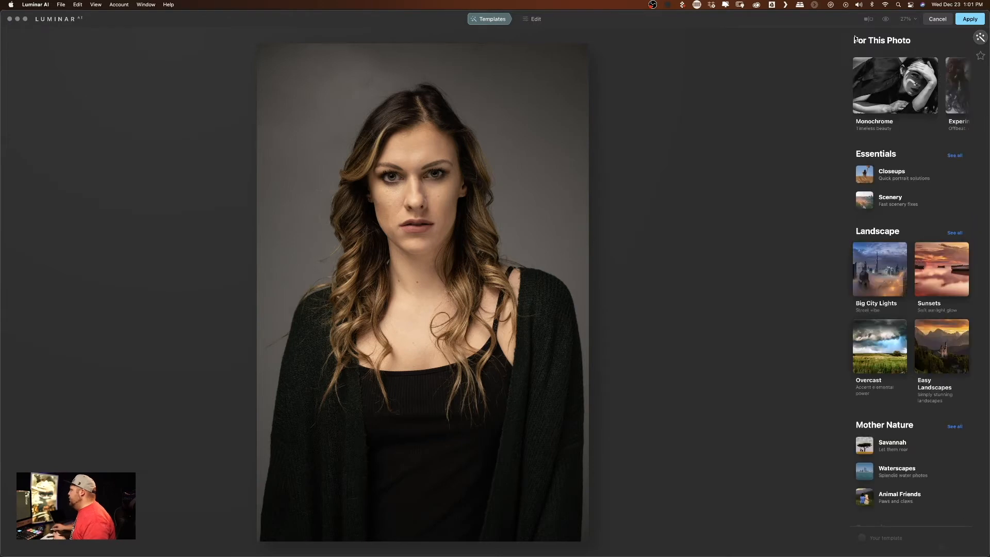
{"action": "left_click", "coordinate": [962, 100]}
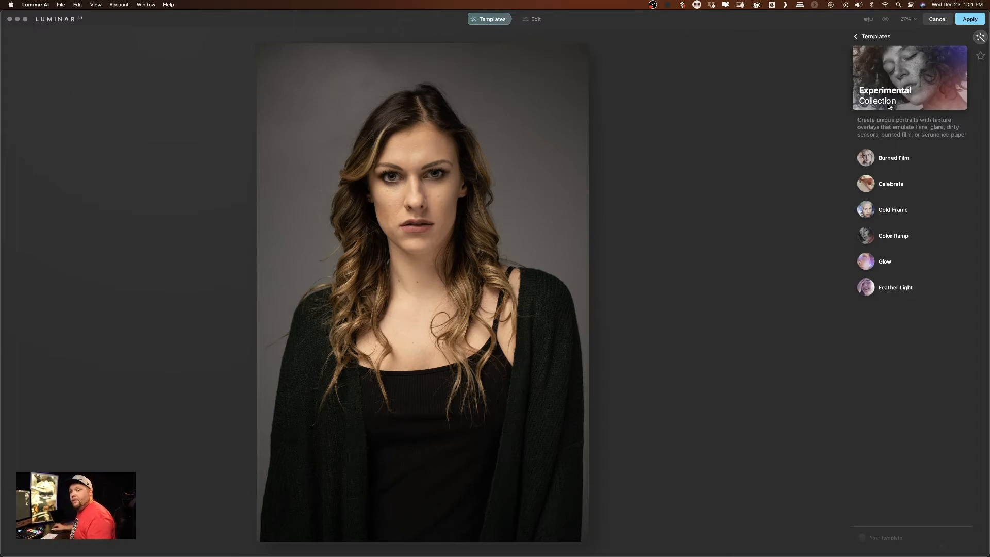
- Switch from templates to the portrait editing tools and show the photo at 50% magnification
{"action": "left_click", "coordinate": [535, 19]}
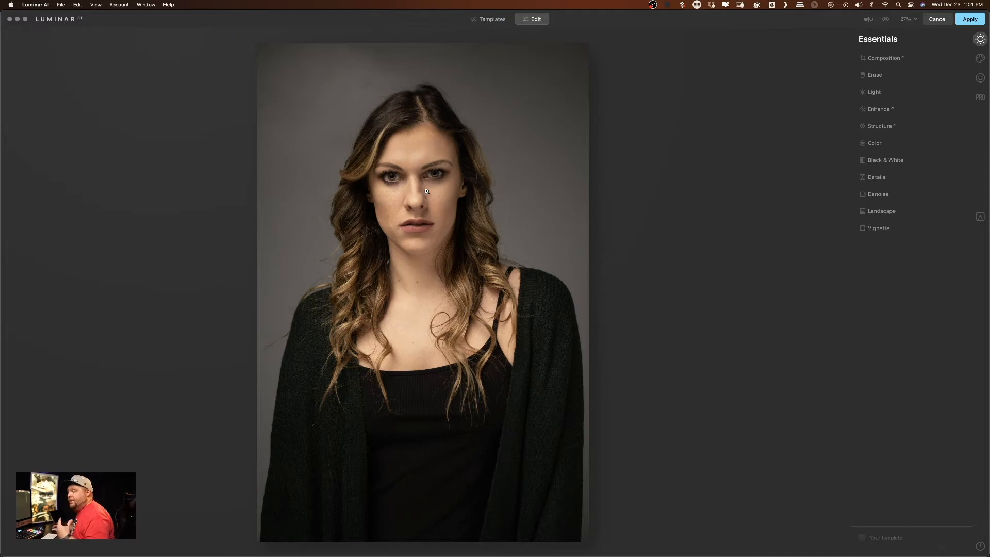
{"action": "left_click", "coordinate": [980, 77]}
{"action": "left_click", "coordinate": [908, 20]}
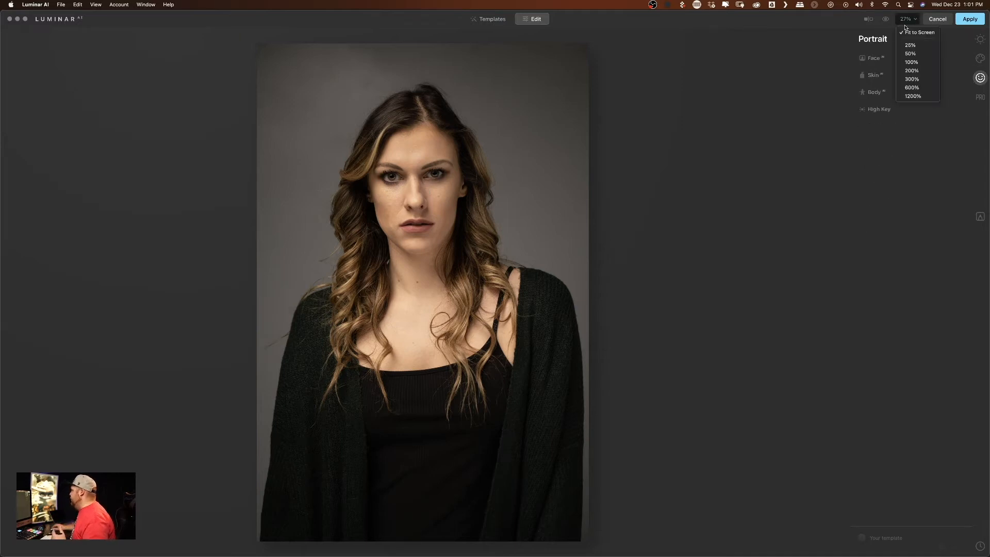
{"action": "left_click", "coordinate": [916, 63]}
{"action": "left_click_drag", "start_coordinate": [424, 159], "coordinate": [439, 499]}
{"action": "left_click", "coordinate": [905, 21]}
{"action": "left_click", "coordinate": [917, 54]}
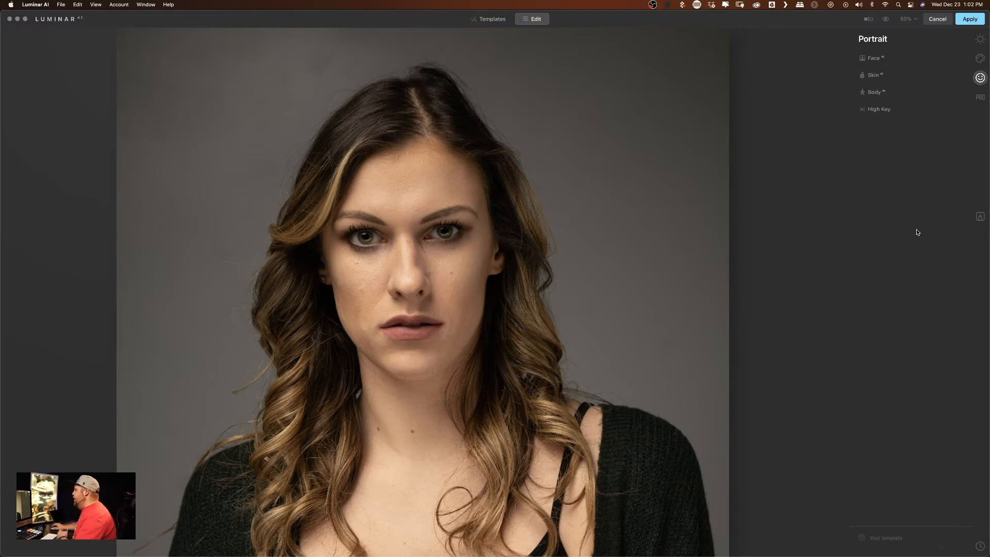
- In Face AI, set Face Light to about 49 and Slim Face to 13, and compare the photo with the adjustments off
{"action": "left_click", "coordinate": [890, 59]}
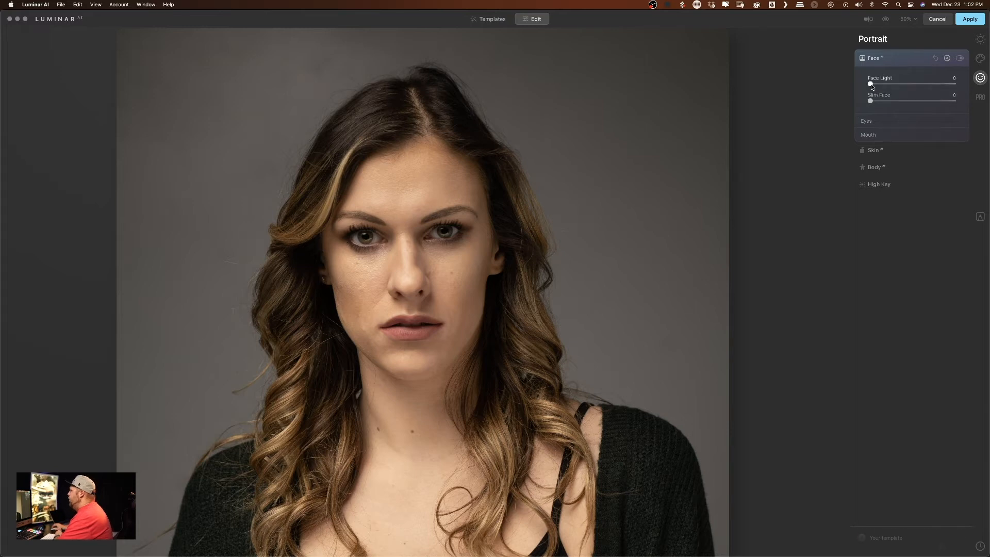
{"action": "left_click_drag", "start_coordinate": [872, 84], "coordinate": [918, 91]}
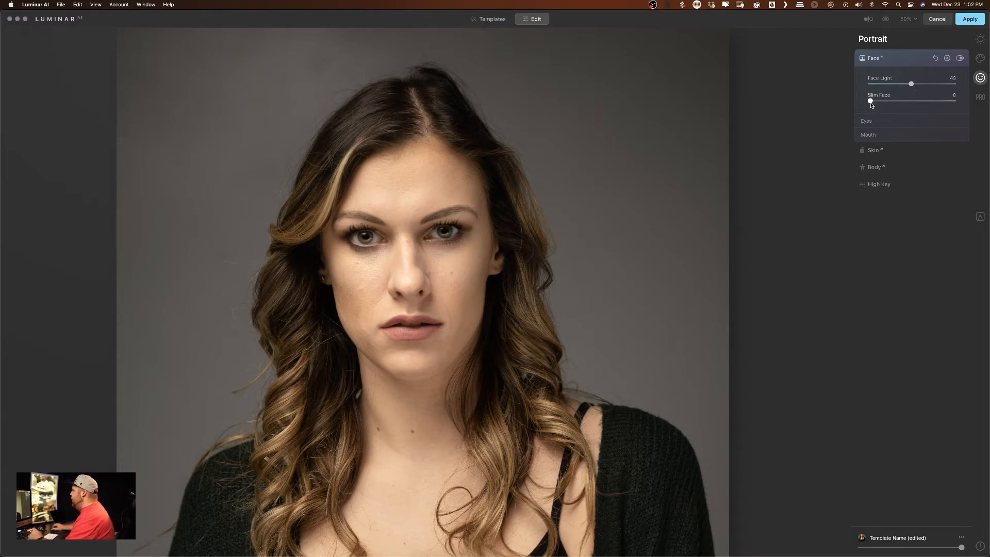
{"action": "left_click_drag", "start_coordinate": [871, 102], "coordinate": [960, 103]}
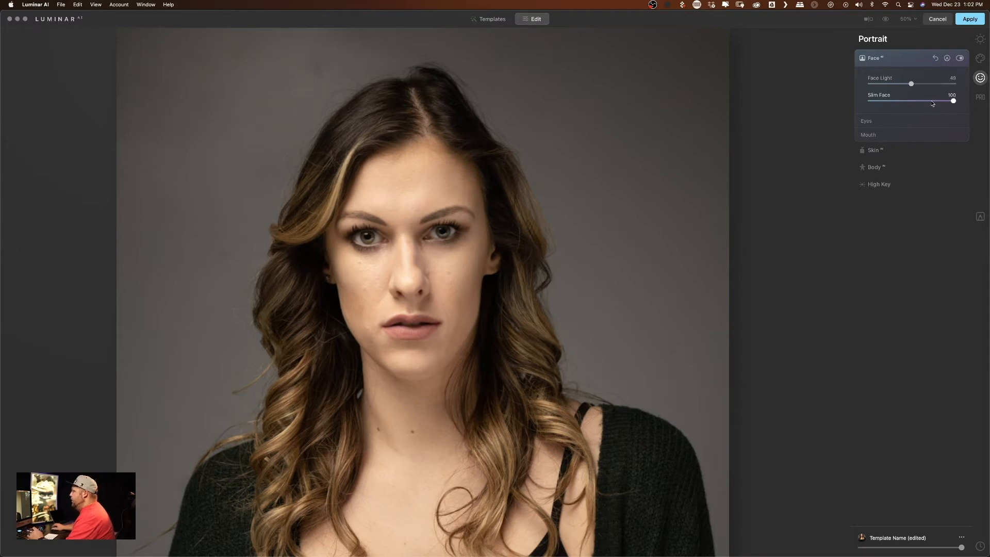
{"action": "left_click_drag", "start_coordinate": [954, 102], "coordinate": [875, 103]}
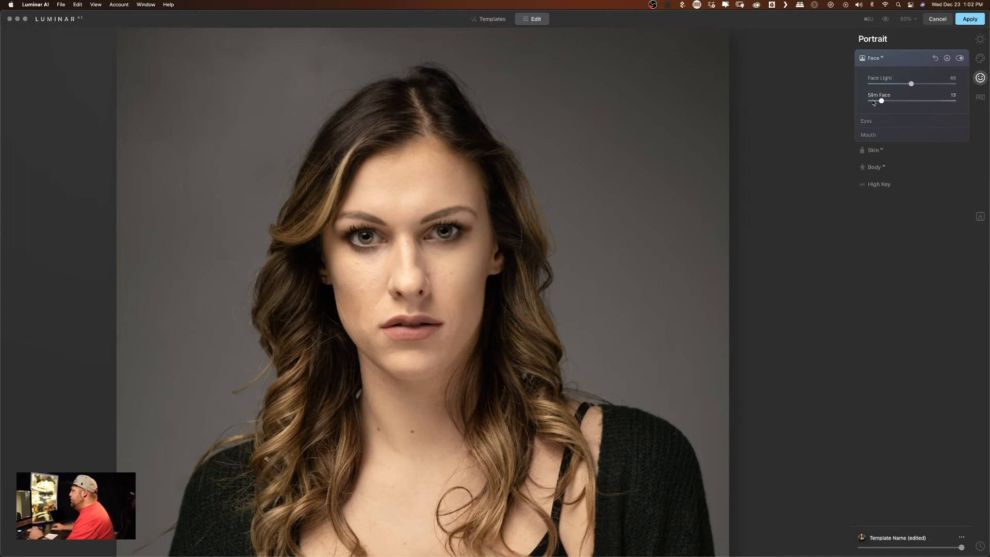
{"action": "left_click", "coordinate": [960, 58]}
{"action": "left_click", "coordinate": [960, 59]}
{"action": "left_click", "coordinate": [960, 58]}
{"action": "left_click", "coordinate": [960, 58]}
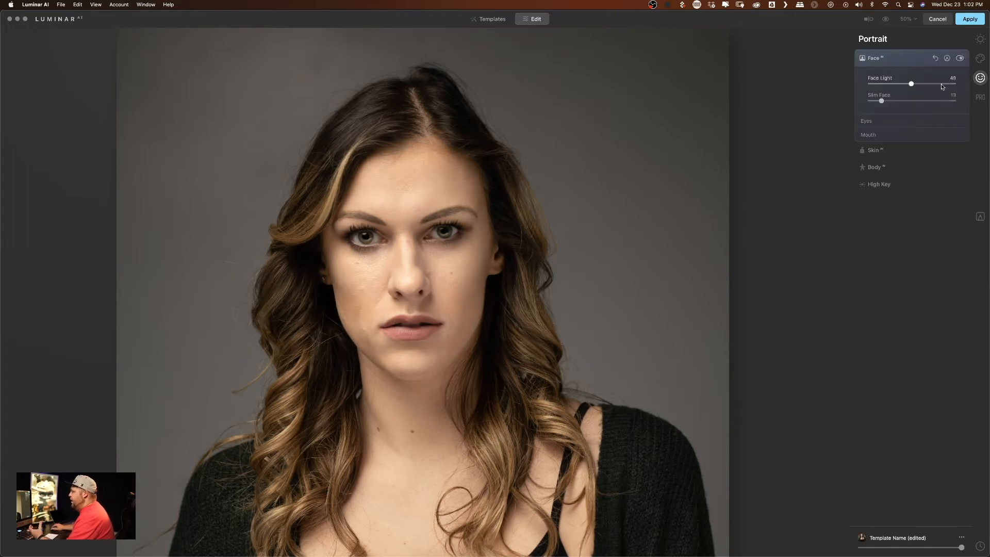
- Open the eye settings of Face AI and try the Blue, Brown and Owl iris colours
{"action": "left_click", "coordinate": [874, 122]}
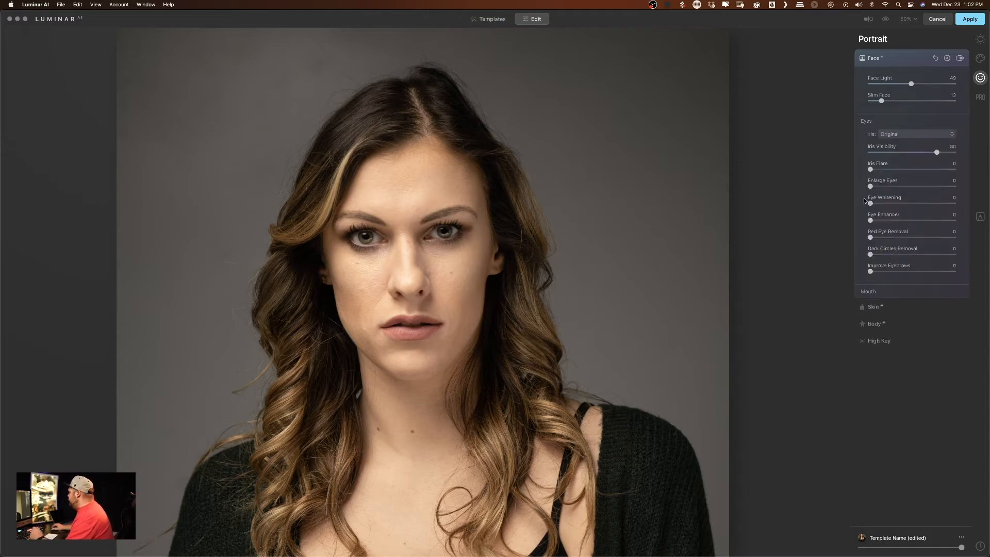
{"action": "left_click", "coordinate": [909, 136]}
{"action": "left_click", "coordinate": [903, 155]}
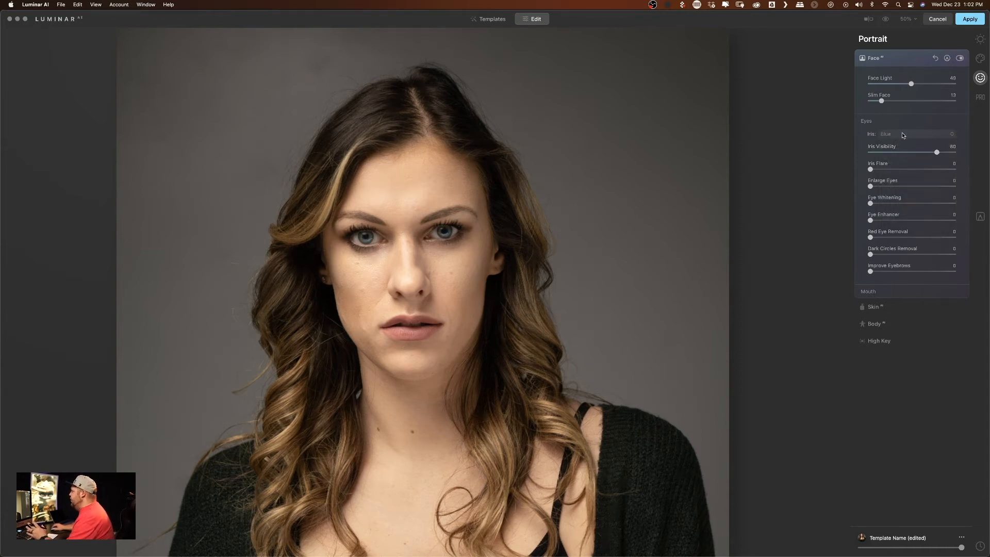
{"action": "left_click", "coordinate": [903, 135]}
{"action": "left_click", "coordinate": [893, 164]}
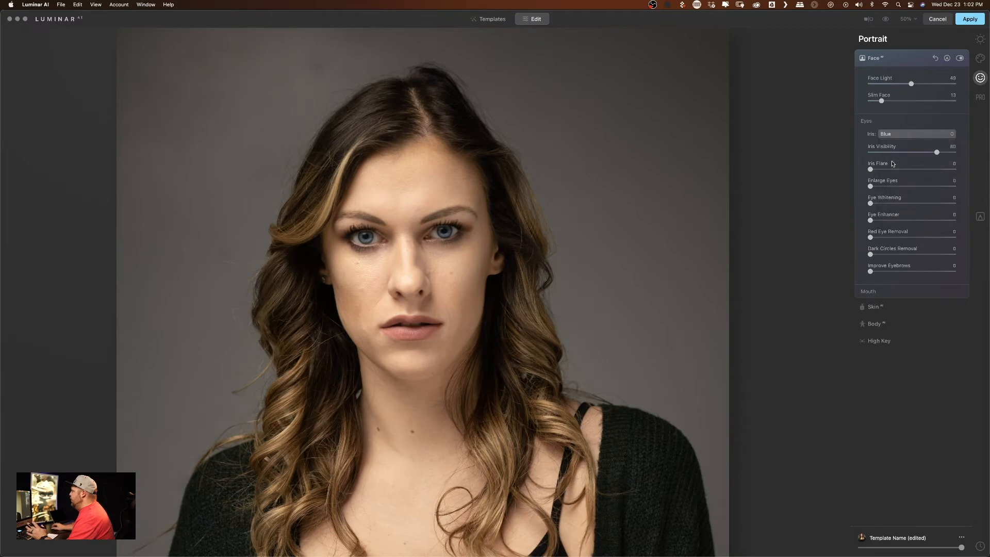
{"action": "left_click", "coordinate": [911, 135]}
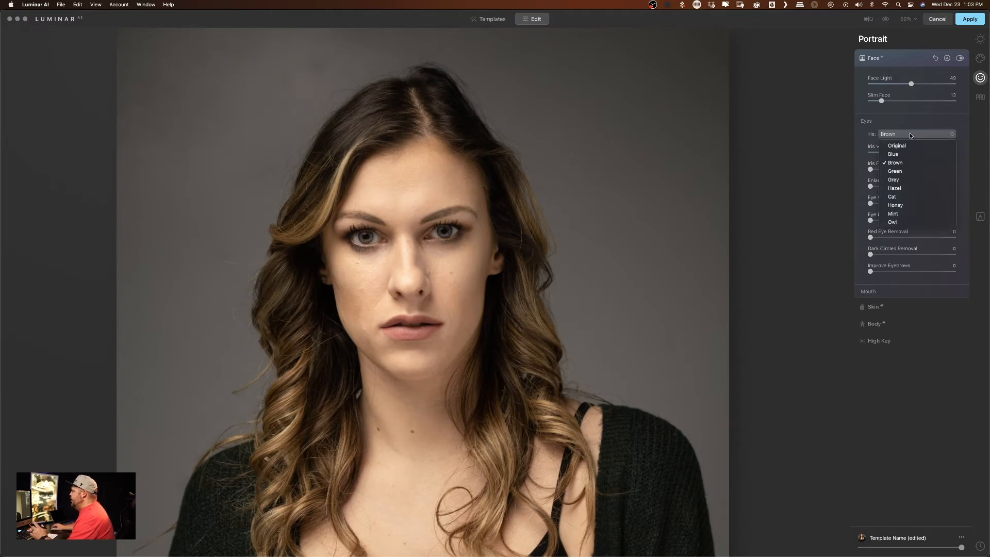
{"action": "left_click", "coordinate": [903, 221]}
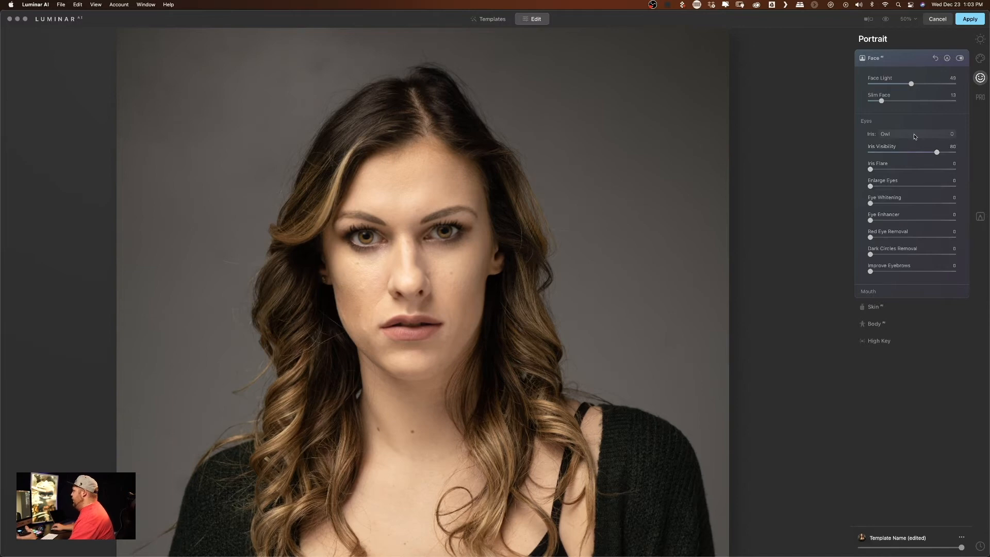
- Try the Cat, Honey, Mint and Hazel iris colours, comparing Hazel with the Face adjustments off
{"action": "left_click", "coordinate": [915, 136]}
{"action": "left_click", "coordinate": [910, 202]}
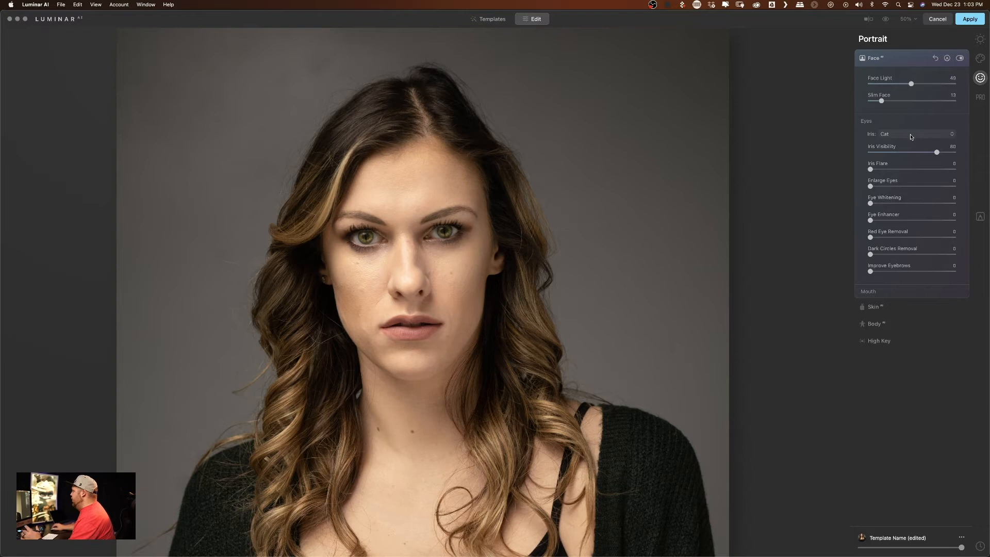
{"action": "left_click", "coordinate": [953, 134]}
{"action": "left_click", "coordinate": [904, 206]}
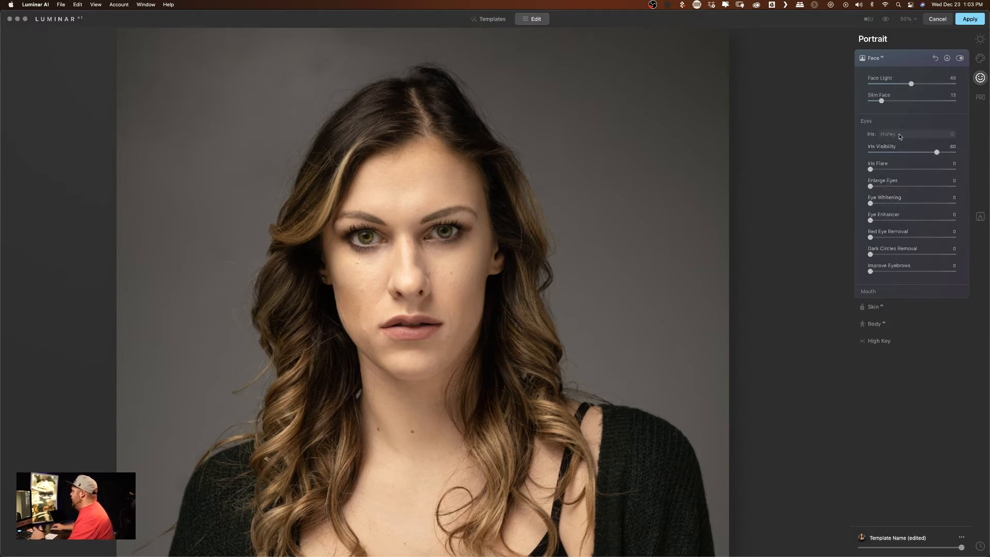
{"action": "left_click", "coordinate": [900, 135]}
{"action": "left_click", "coordinate": [897, 213]}
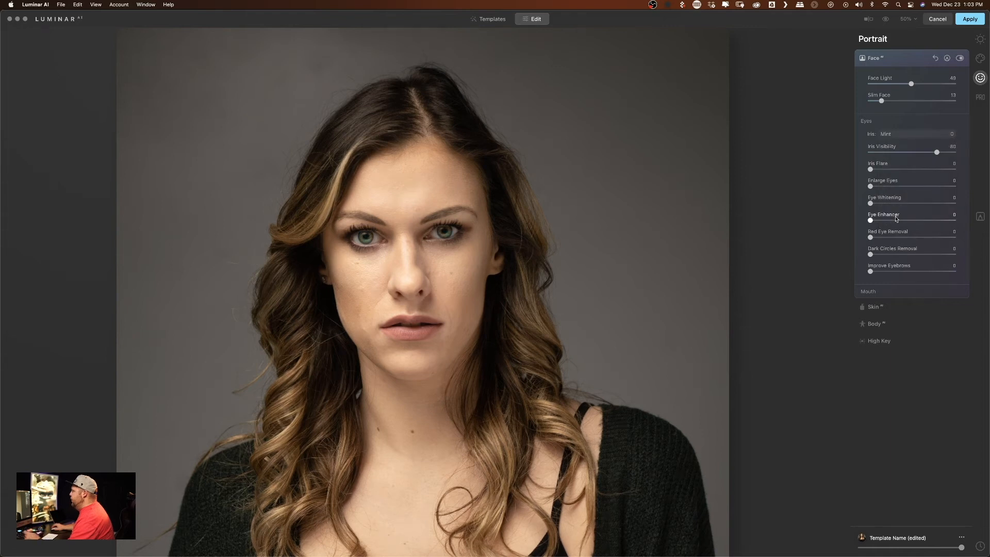
{"action": "left_click", "coordinate": [888, 136]}
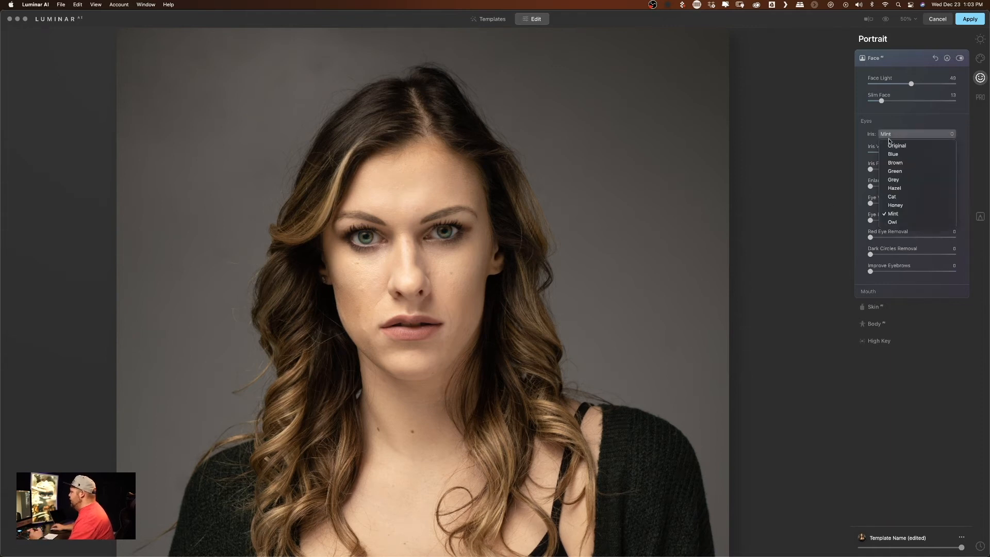
{"action": "left_click", "coordinate": [899, 189]}
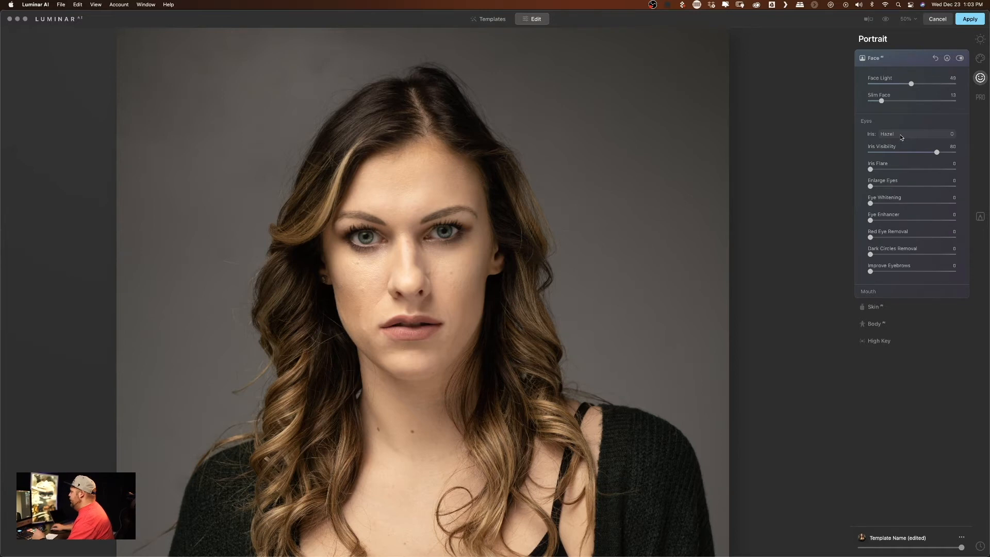
{"action": "left_click", "coordinate": [960, 58]}
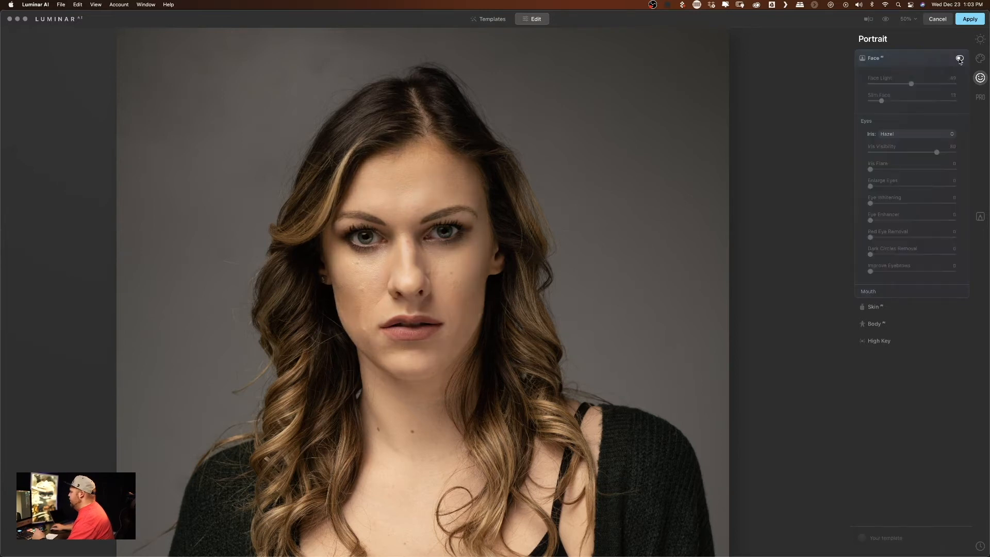
{"action": "left_click", "coordinate": [960, 58]}
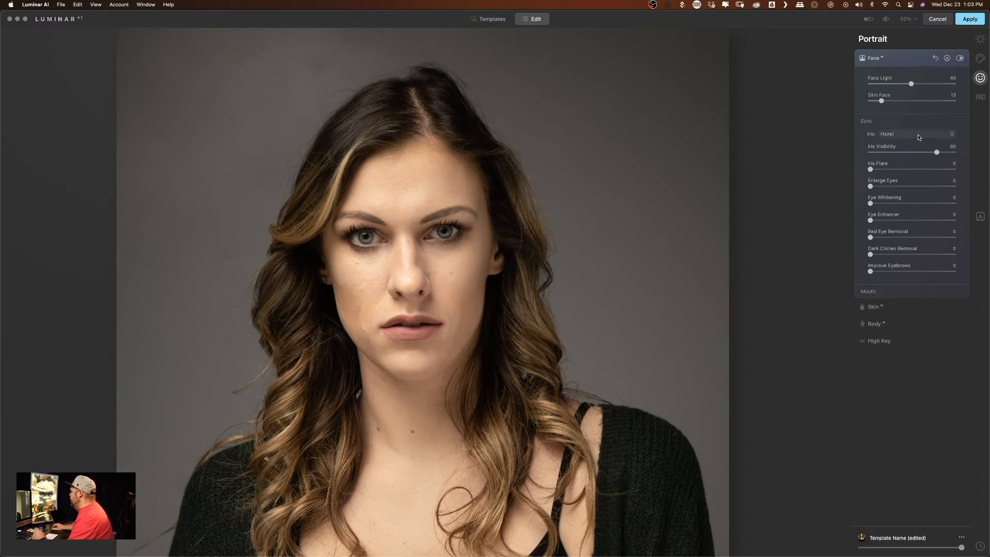
- Try the Grey, Green, Hazel and Brown iris colours on the eyes
{"action": "left_click", "coordinate": [919, 135]}
{"action": "left_click", "coordinate": [895, 170]}
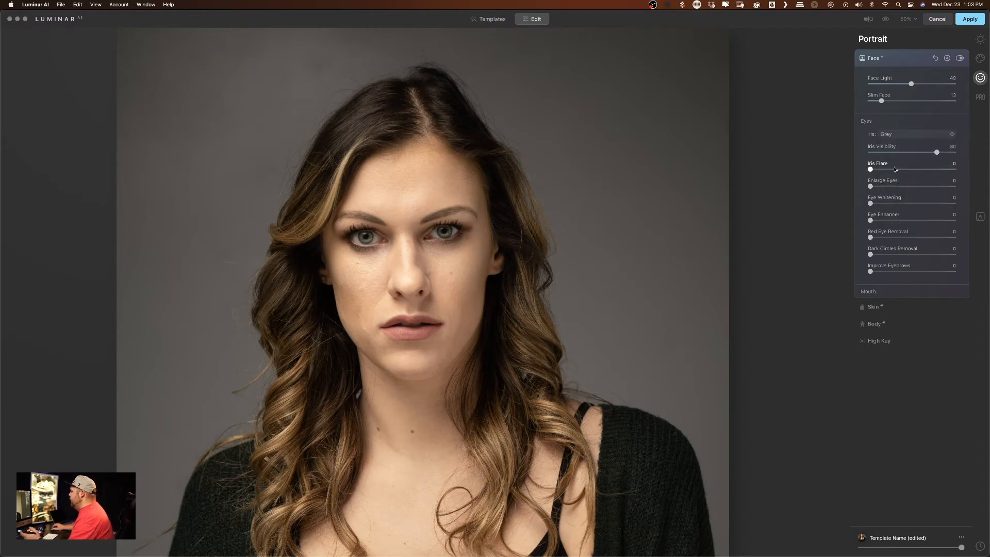
{"action": "left_click", "coordinate": [907, 134]}
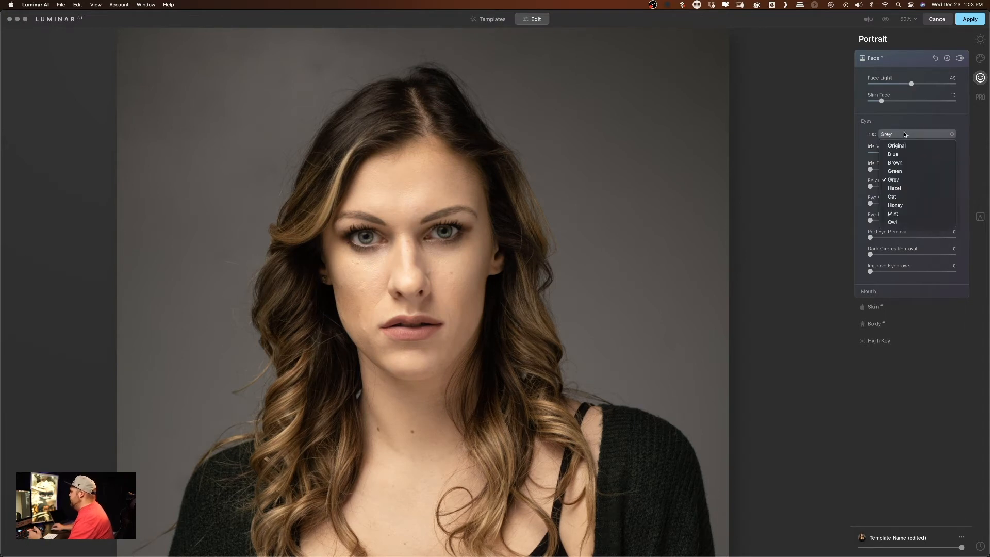
{"action": "left_click", "coordinate": [898, 171]}
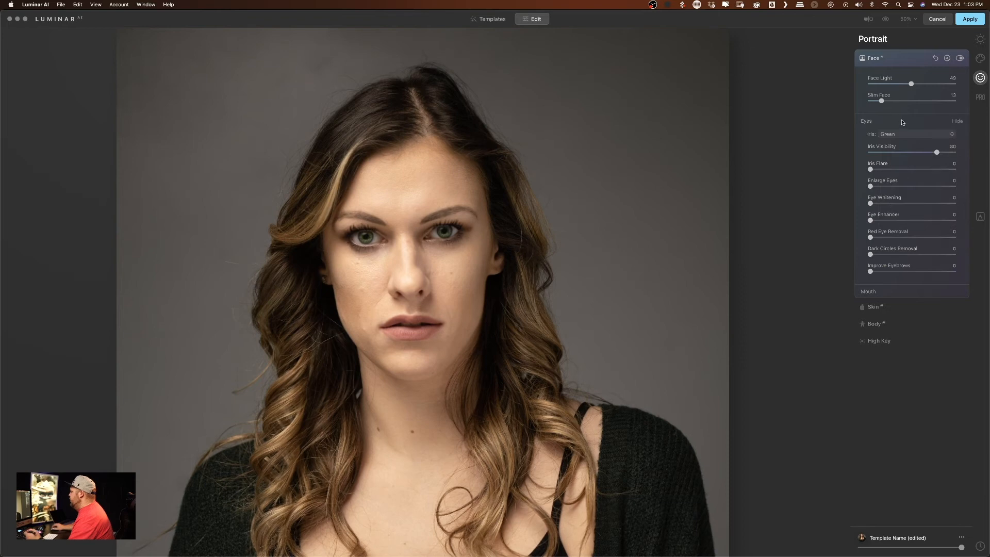
{"action": "left_click", "coordinate": [903, 134]}
{"action": "left_click", "coordinate": [898, 189]}
{"action": "left_click", "coordinate": [898, 135]}
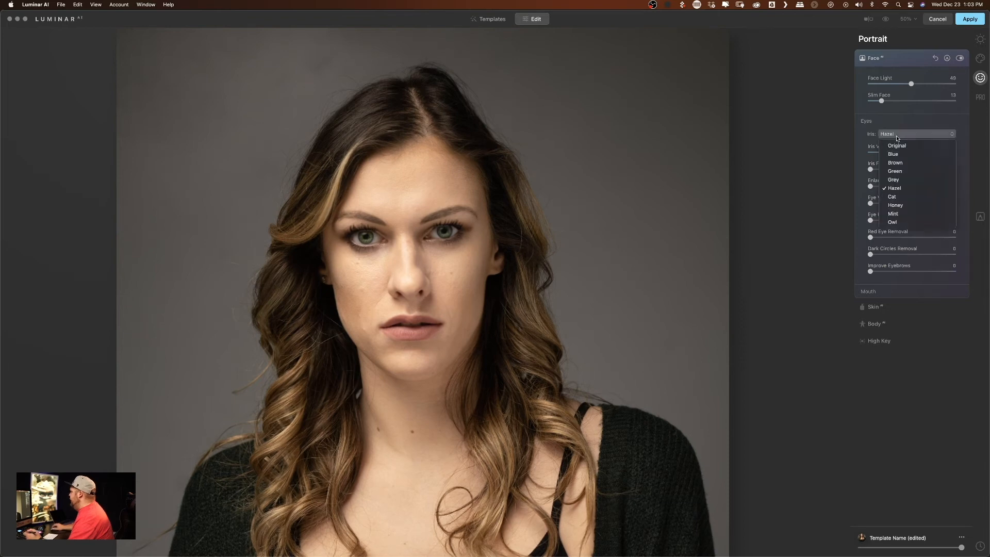
{"action": "left_click", "coordinate": [899, 163]}
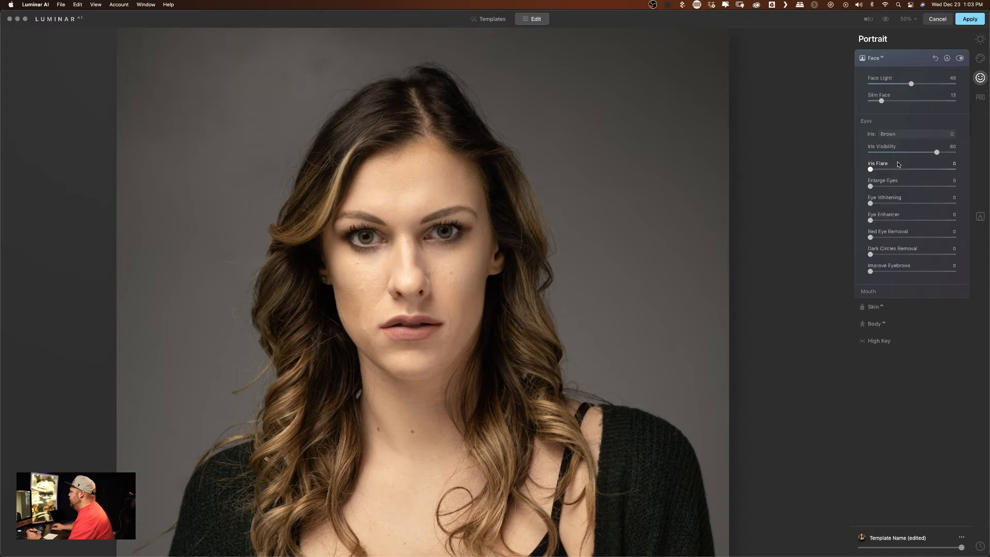
- Set the iris colour to Honey and the Iris Visibility to about 66
{"action": "left_click", "coordinate": [897, 134]}
{"action": "left_click", "coordinate": [889, 206]}
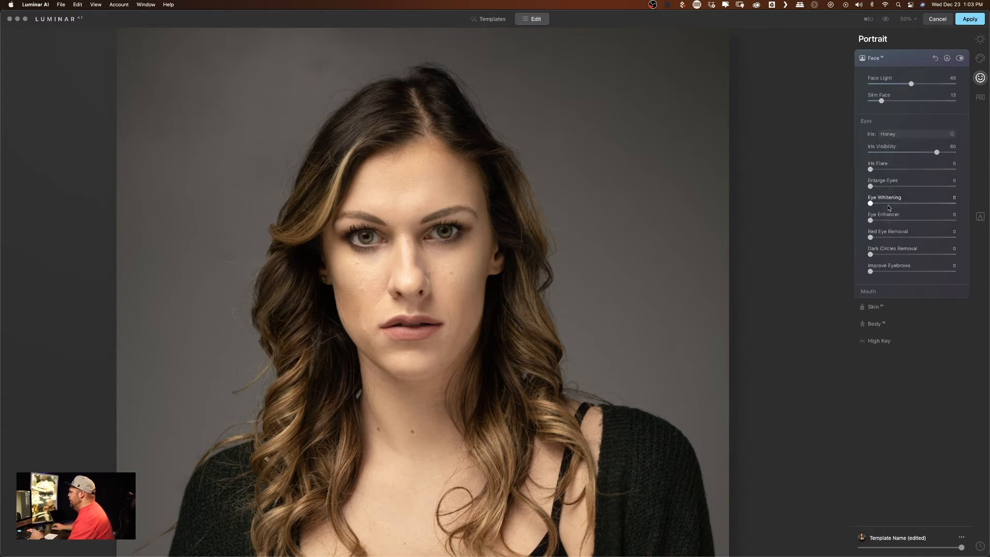
{"action": "left_click_drag", "start_coordinate": [937, 152], "coordinate": [853, 155]}
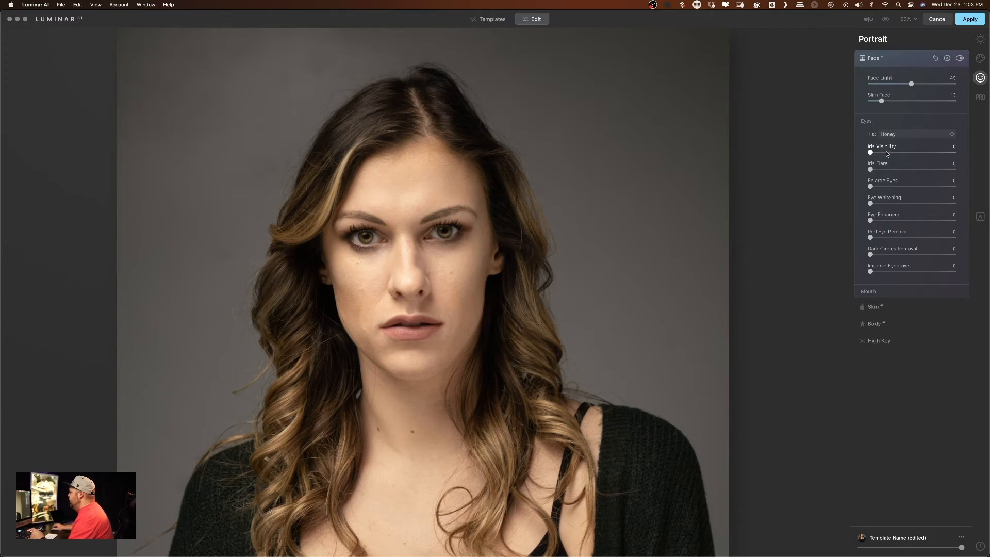
{"action": "left_click_drag", "start_coordinate": [874, 153], "coordinate": [932, 153]}
{"action": "left_click", "coordinate": [924, 136]}
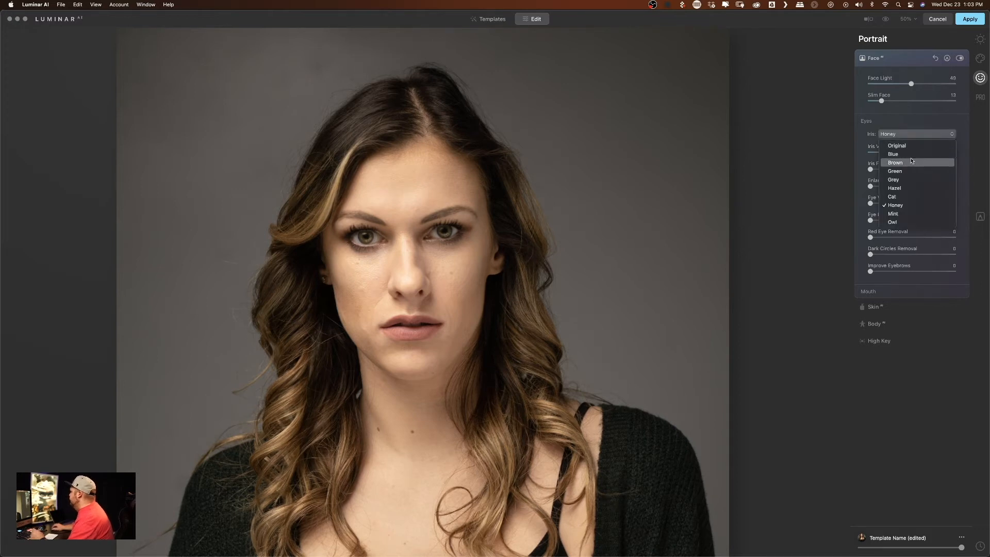
{"action": "left_click", "coordinate": [918, 135]}
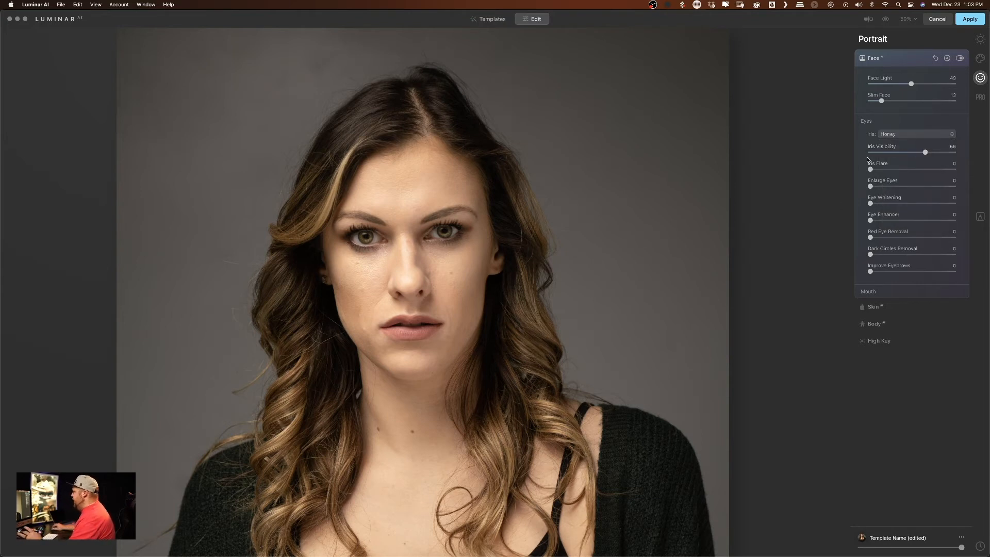
- Set Iris Flare to about 56, Enlarge Eyes to 4 and Eye Whitening to 3
{"action": "left_click_drag", "start_coordinate": [871, 169], "coordinate": [954, 188]}
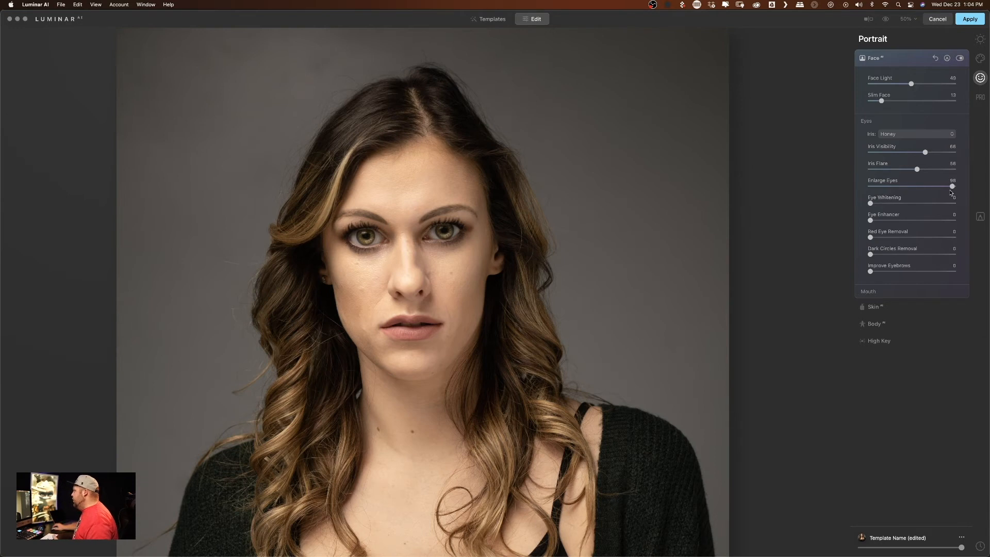
{"action": "left_click_drag", "start_coordinate": [953, 186], "coordinate": [855, 189]}
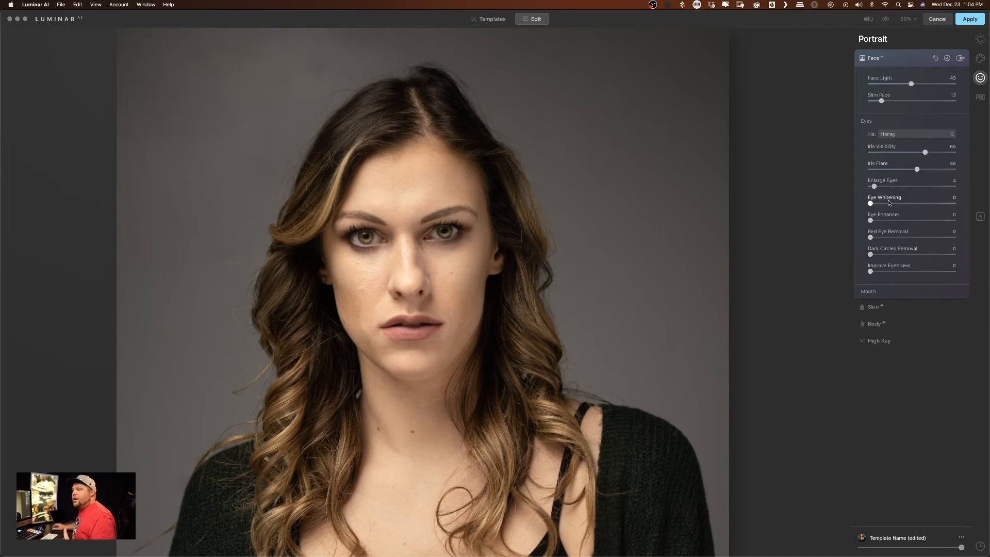
{"action": "mouse_move", "coordinate": [872, 204]}
{"action": "left_mouse_down"}
{"action": "mouse_move", "coordinate": [914, 205]}
{"action": "mouse_move", "coordinate": [873, 204]}
{"action": "left_mouse_up"}
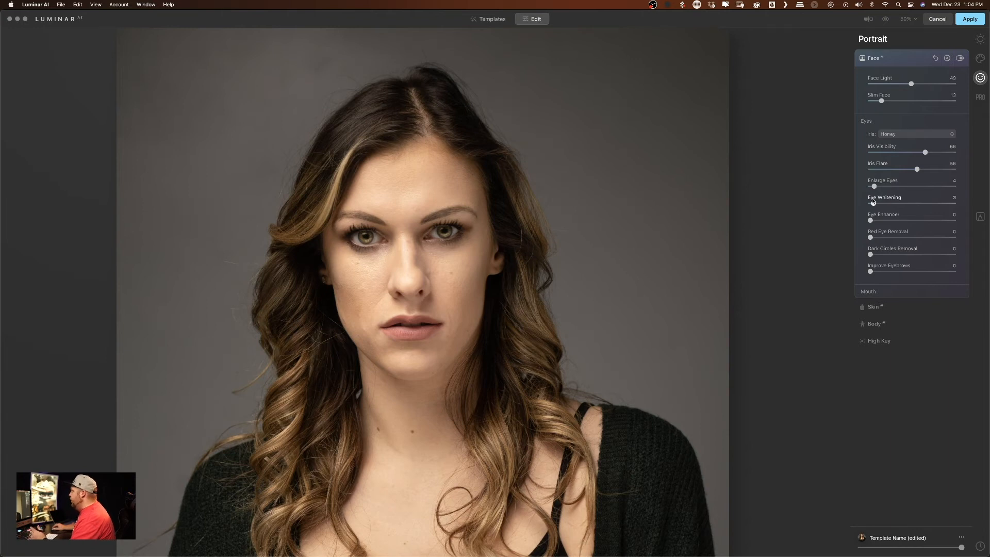
- Set Eye Enhancer to 30, Dark Circles Removal to 50 and Improve Eyebrows to 22
{"action": "left_click_drag", "start_coordinate": [871, 221], "coordinate": [895, 222]}
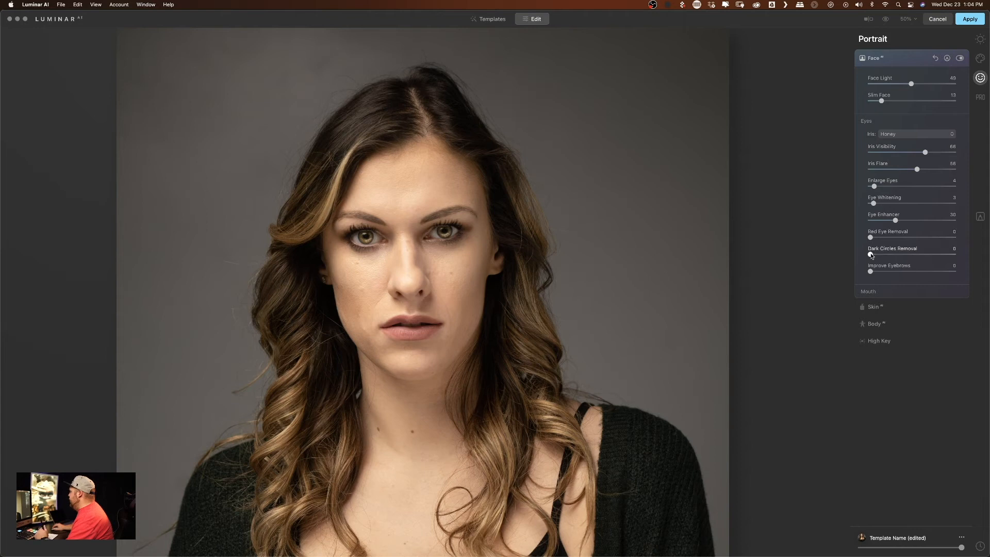
{"action": "left_click_drag", "start_coordinate": [871, 254], "coordinate": [918, 255]}
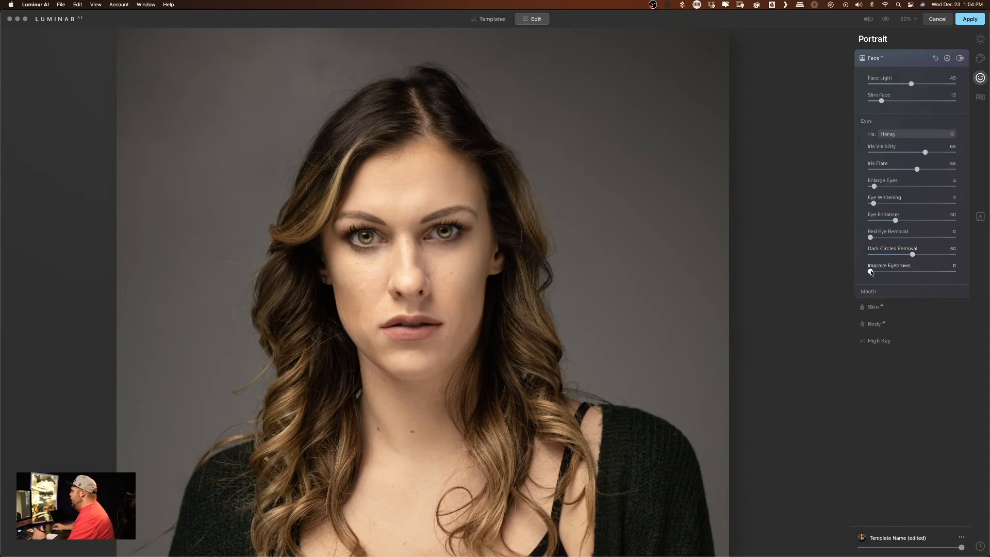
{"action": "left_click_drag", "start_coordinate": [871, 273], "coordinate": [893, 275]}
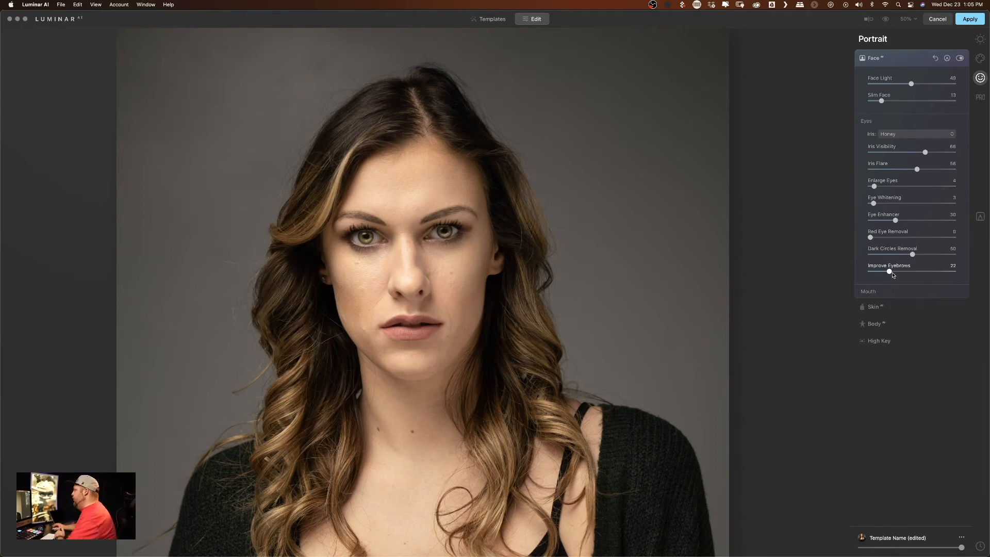
- In the mouth settings, set Lips Saturation and Lips Redness to 21 and Teeth Whitening to 2, comparing the portrait with the original
{"action": "left_click", "coordinate": [874, 292]}
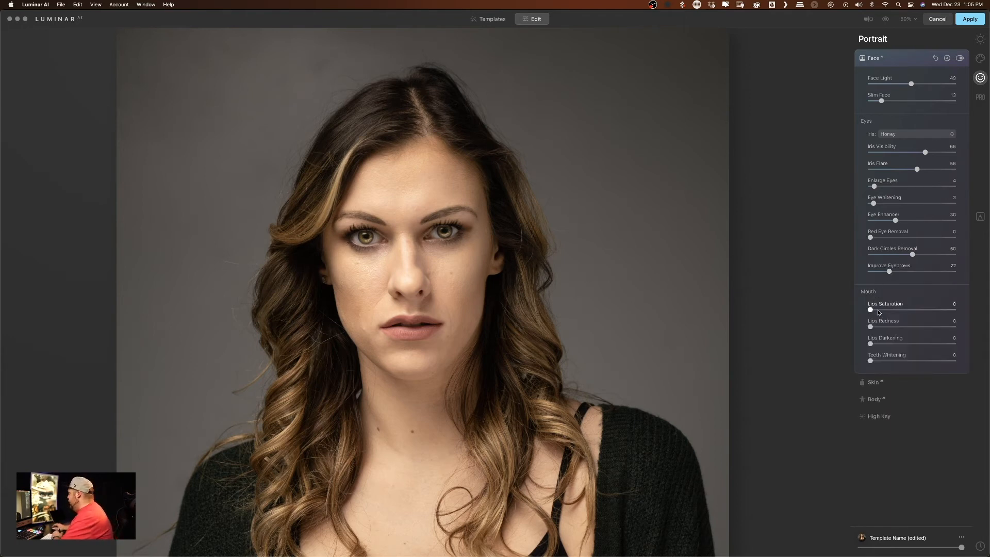
{"action": "left_click_drag", "start_coordinate": [872, 310], "coordinate": [891, 329]}
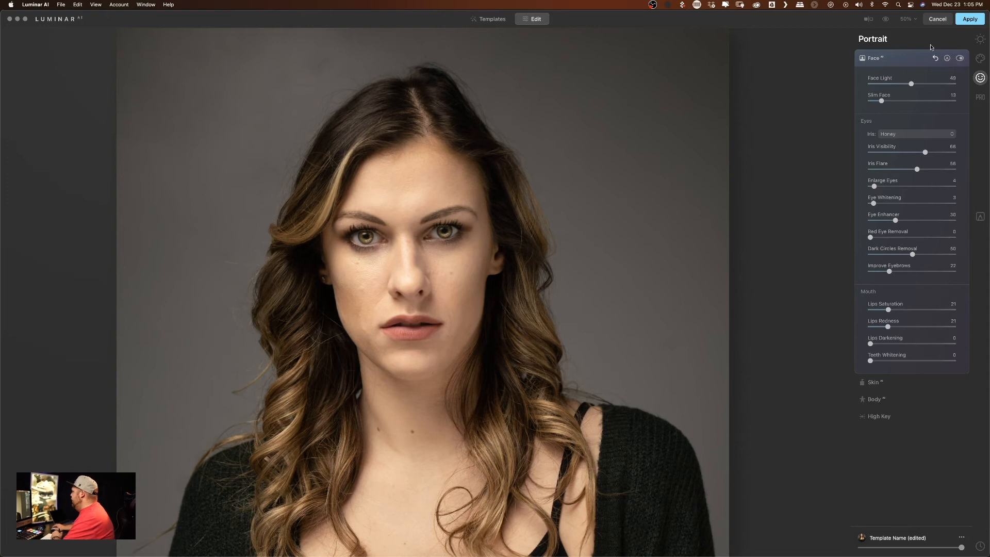
{"action": "left_click", "coordinate": [888, 19]}
{"action": "left_click", "coordinate": [889, 20]}
{"action": "left_click", "coordinate": [890, 21]}
{"action": "left_click", "coordinate": [891, 21]}
{"action": "left_click", "coordinate": [891, 21]}
{"action": "left_click", "coordinate": [891, 22]}
{"action": "left_click", "coordinate": [891, 21]}
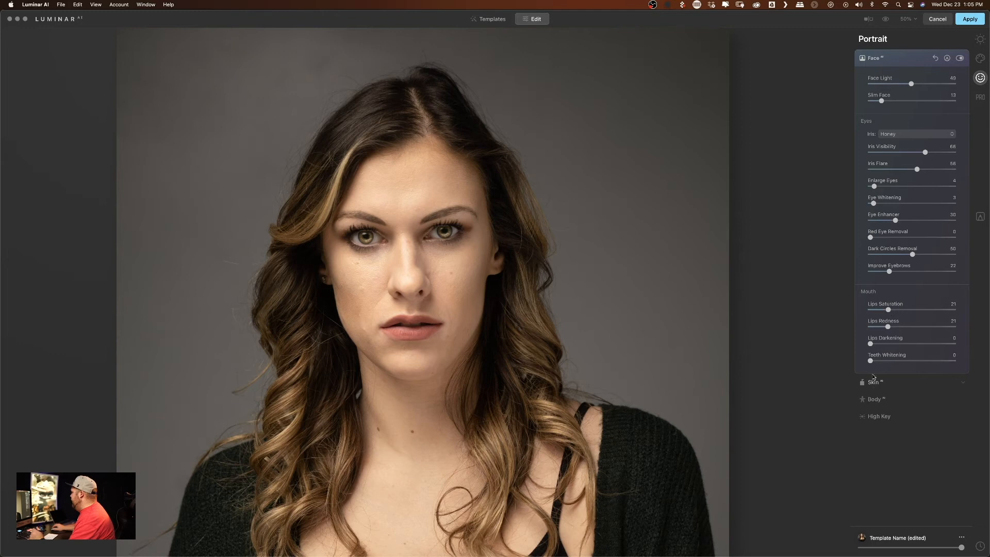
{"action": "scroll", "coordinate": [862, 365], "scroll_direction": "down", "scroll_amount": 1}
{"action": "mouse_move", "coordinate": [871, 361]}
{"action": "left_mouse_down"}
{"action": "mouse_move", "coordinate": [924, 365]}
{"action": "mouse_move", "coordinate": [873, 364]}
{"action": "left_mouse_up"}
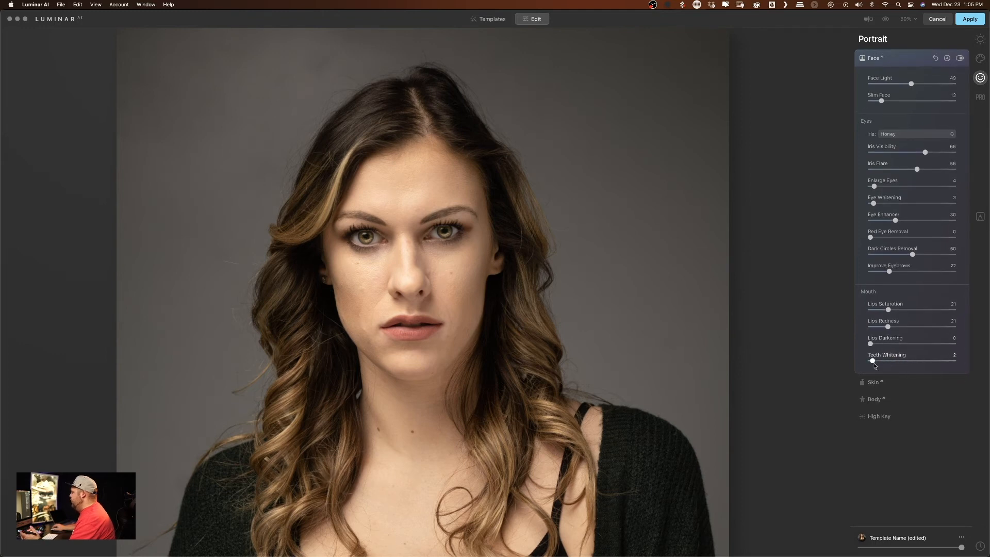
- Try the Skin AI Amount at its maximum of 100 and settle on 27
{"action": "left_click", "coordinate": [874, 384]}
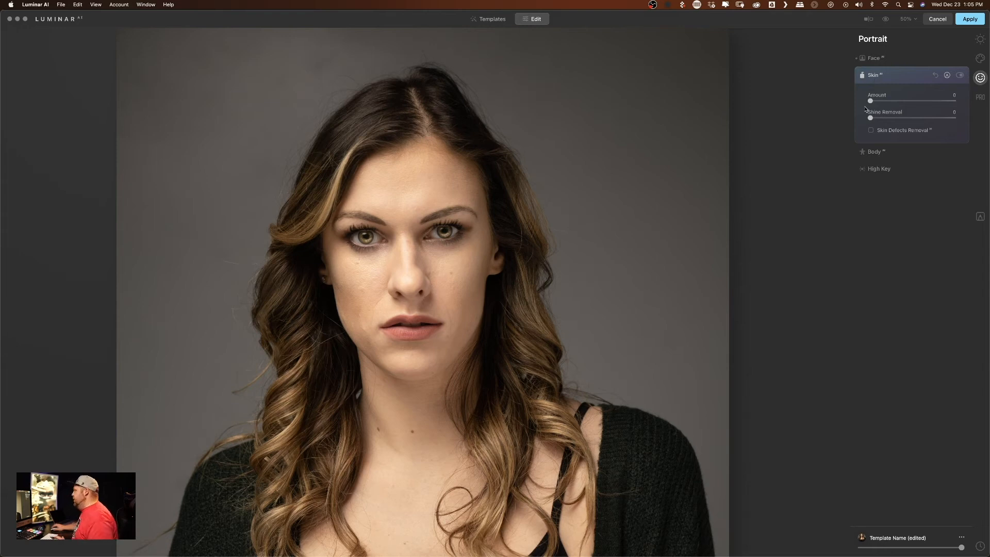
{"action": "left_click_drag", "start_coordinate": [871, 101], "coordinate": [978, 103]}
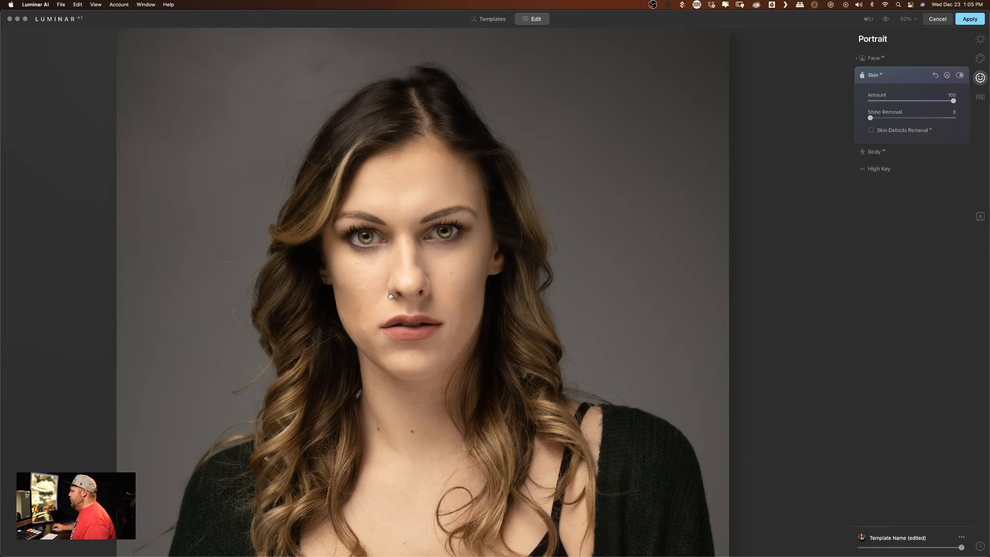
{"action": "left_click_drag", "start_coordinate": [956, 106], "coordinate": [888, 102]}
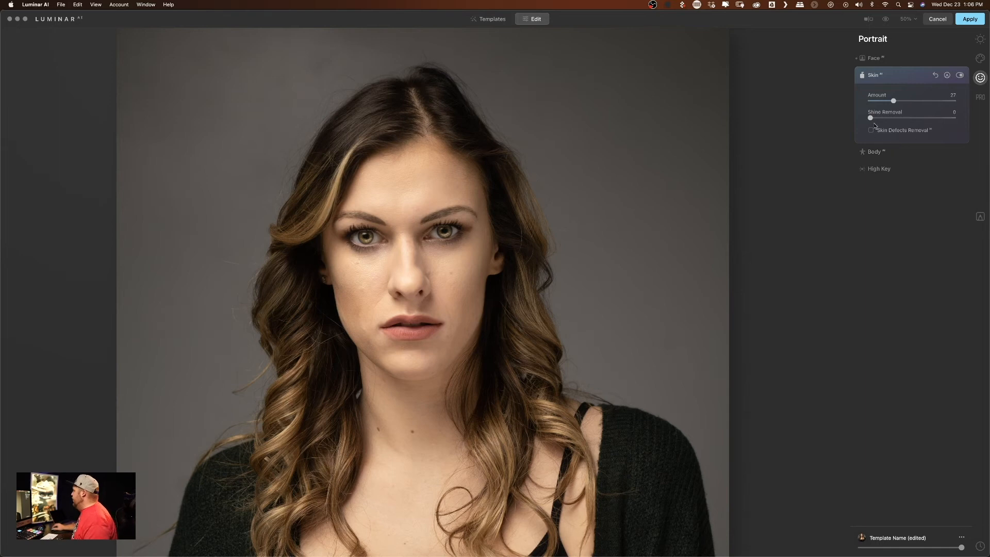
- Set the skin's Shine Removal to 22, and try Skin Defects Removal on and off
{"action": "left_click_drag", "start_coordinate": [870, 118], "coordinate": [961, 124]}
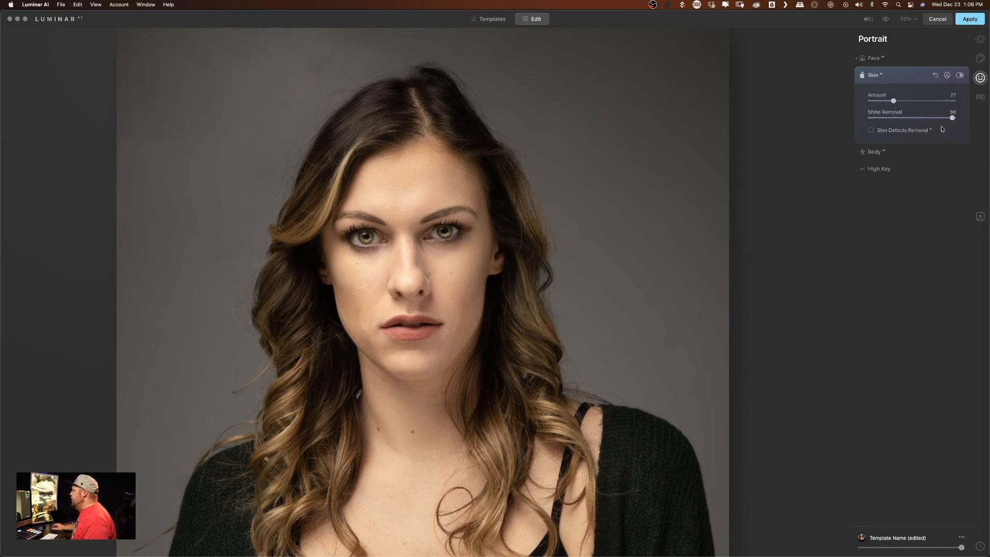
{"action": "left_click_drag", "start_coordinate": [953, 118], "coordinate": [883, 119]}
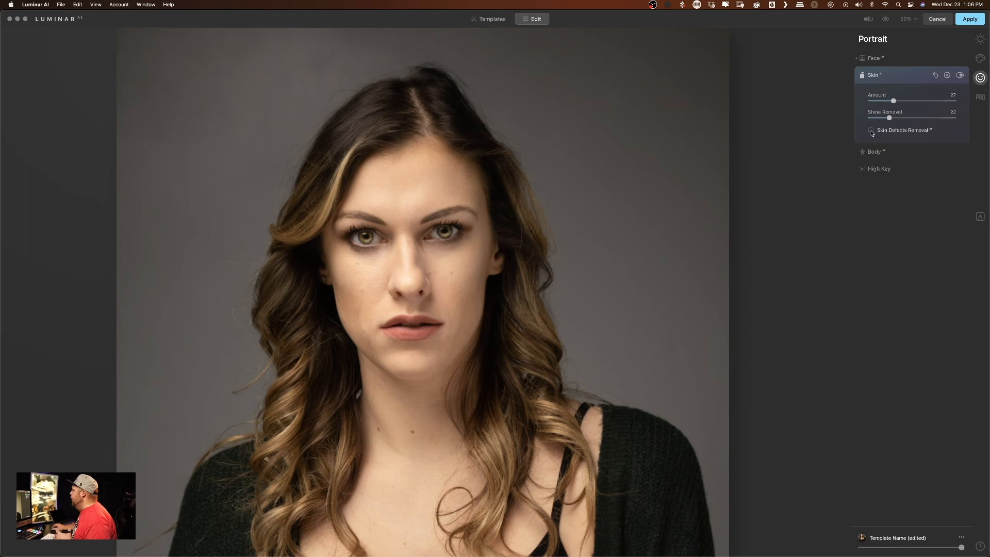
{"action": "left_click", "coordinate": [871, 131]}
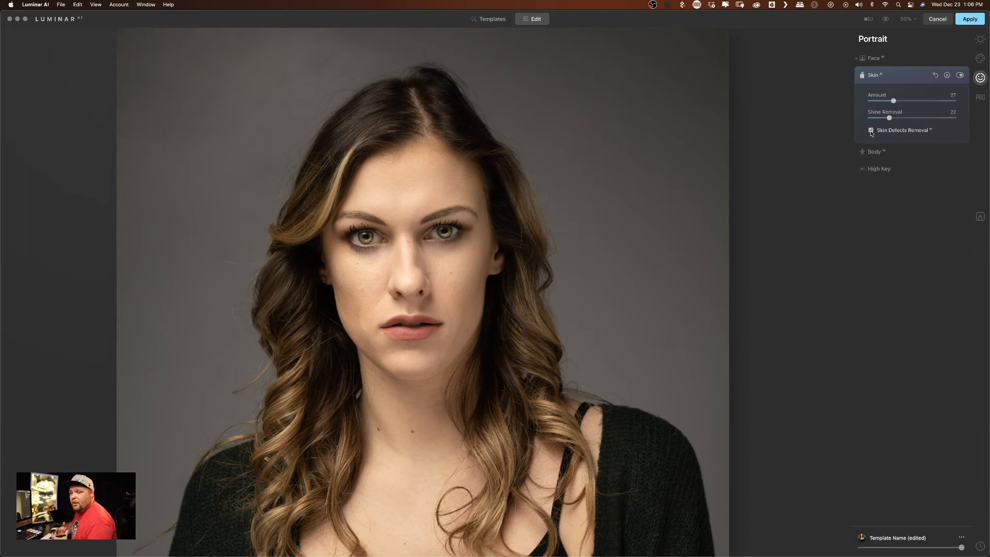
{"action": "left_click", "coordinate": [872, 131]}
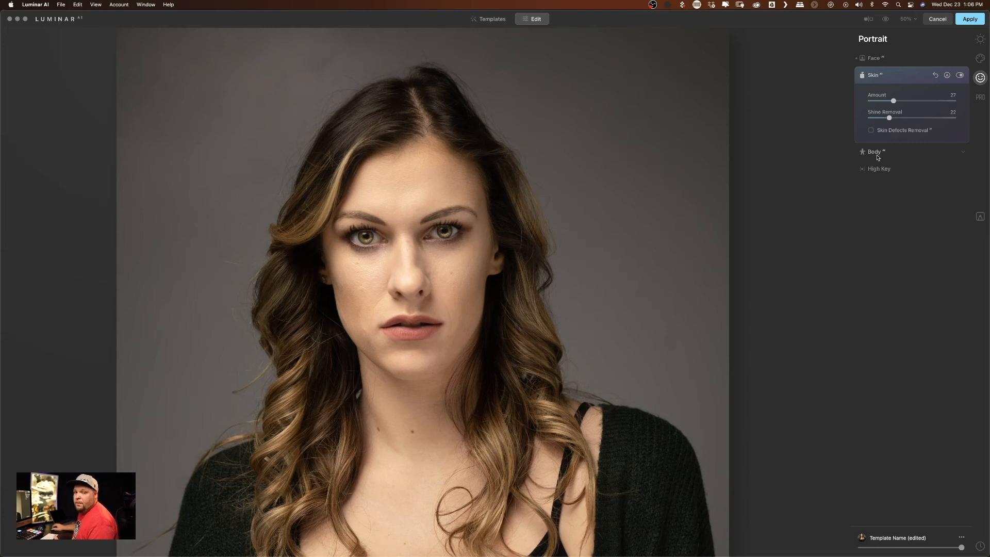
- View the photo at 25%, try the Body AI Shape adjustment on the woman's body and reset it to 0
{"action": "left_click", "coordinate": [906, 19]}
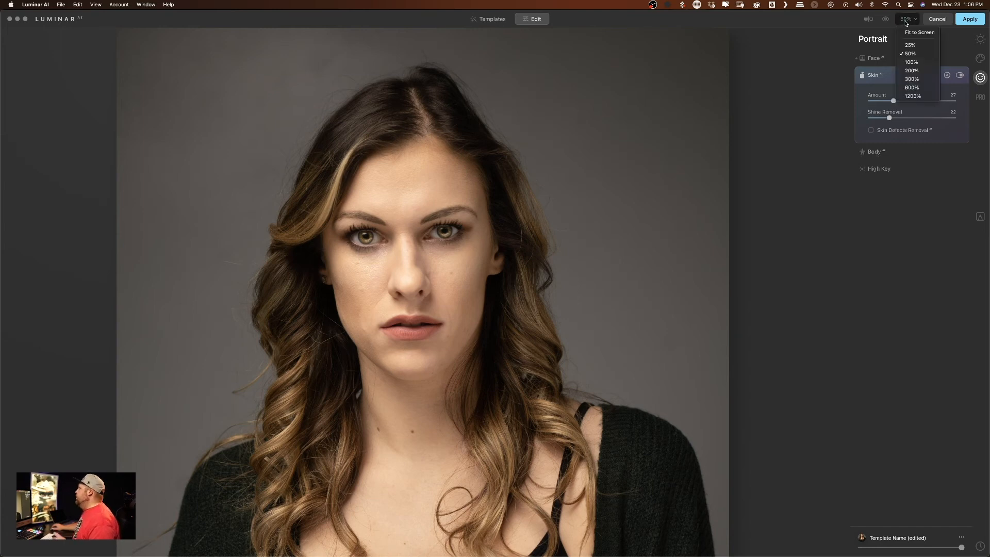
{"action": "left_click", "coordinate": [910, 44]}
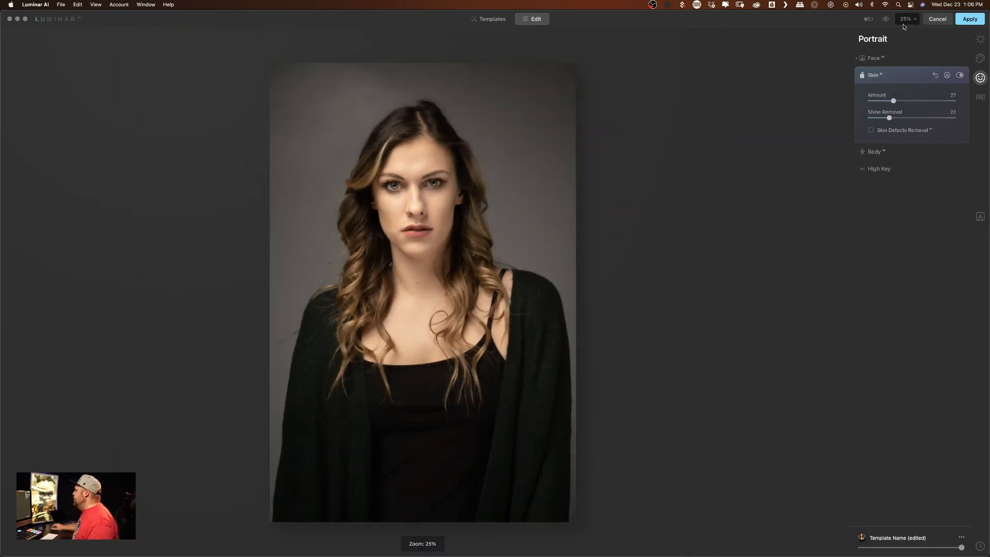
{"action": "left_click", "coordinate": [876, 152]}
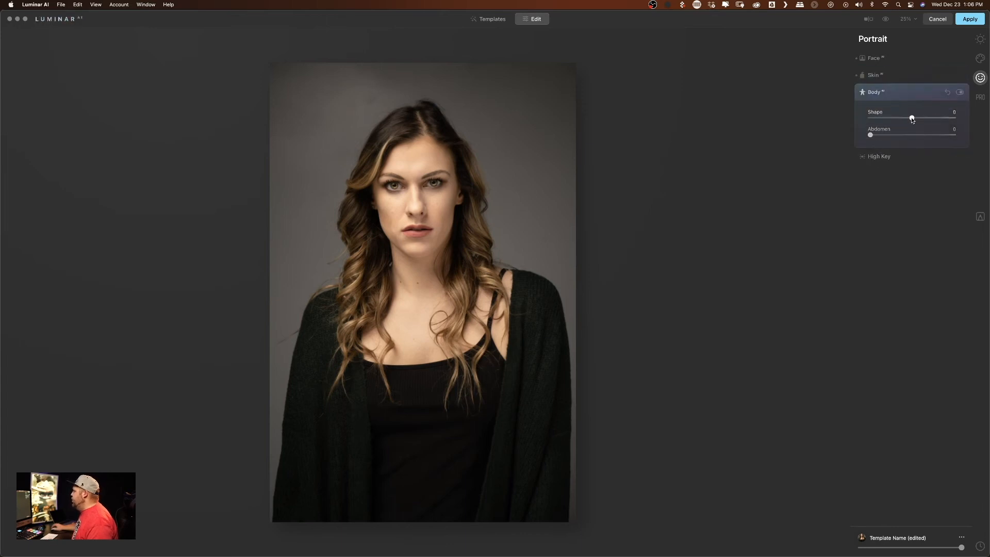
{"action": "left_click_drag", "start_coordinate": [913, 120], "coordinate": [932, 120]}
{"action": "left_click_drag", "start_coordinate": [935, 118], "coordinate": [909, 121]}
{"action": "double_click", "coordinate": [909, 119]}
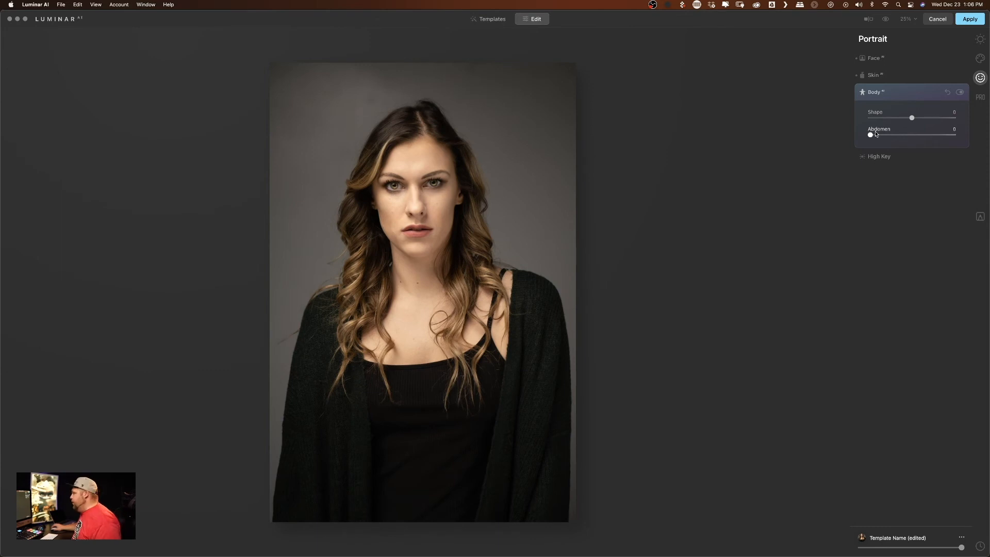
- Compare the retouched portrait with the original photo several times
{"action": "left_click", "coordinate": [980, 61]}
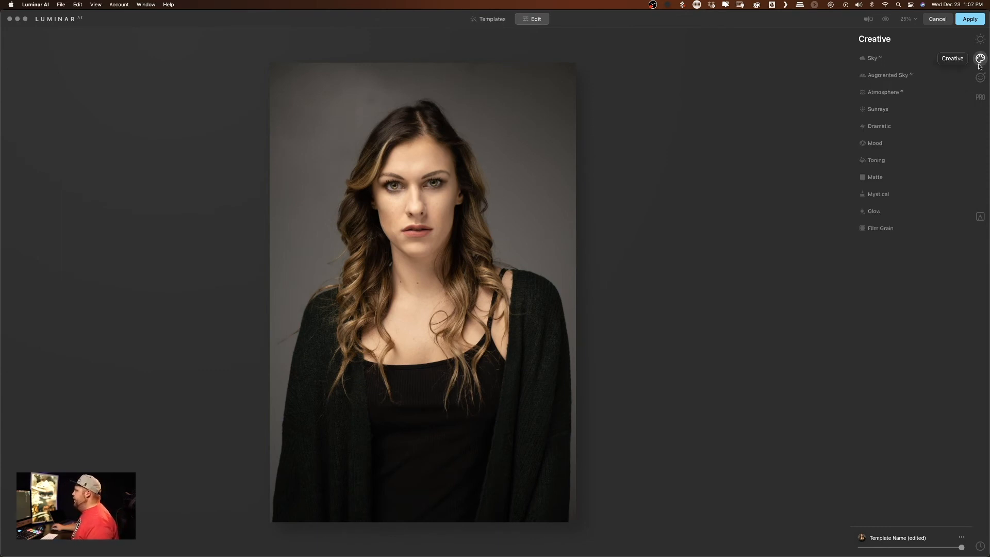
{"action": "left_click", "coordinate": [885, 19]}
{"action": "left_click", "coordinate": [885, 19]}
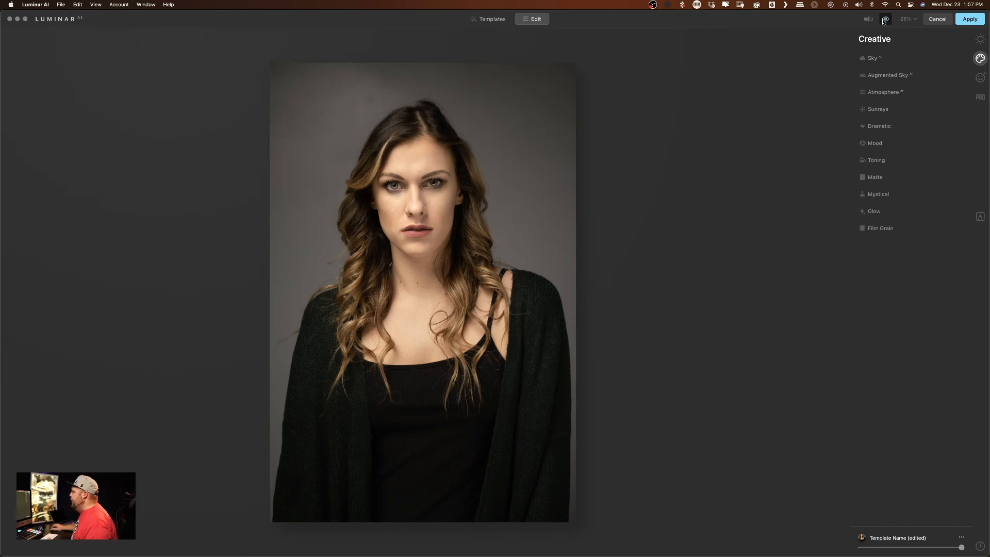
{"action": "left_click", "coordinate": [885, 19]}
{"action": "left_click", "coordinate": [885, 19]}
{"action": "left_click", "coordinate": [885, 19]}
{"action": "left_click", "coordinate": [885, 20]}
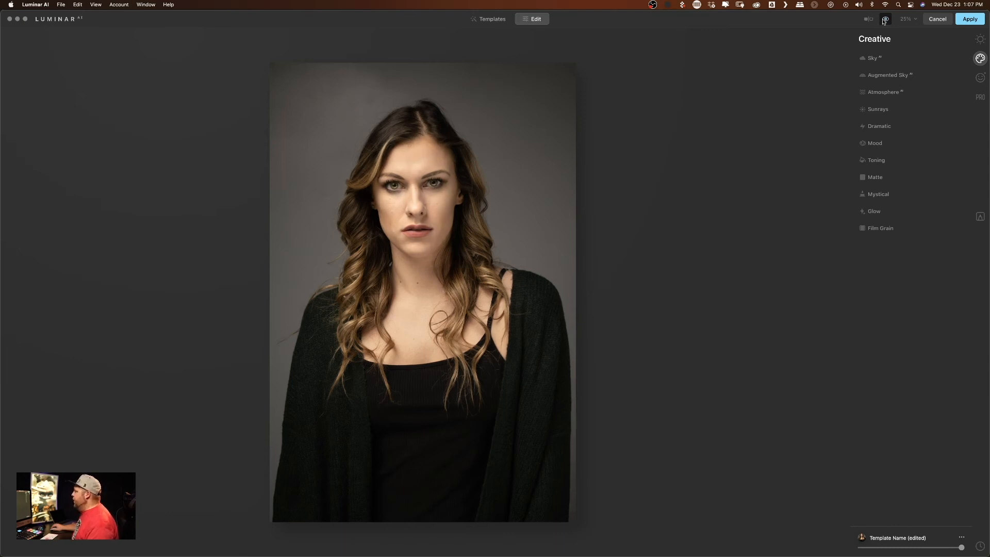
- Return the iris colour to Original in Face AI, compare before and after, and set Iris Flare to 23
{"action": "left_click", "coordinate": [981, 76]}
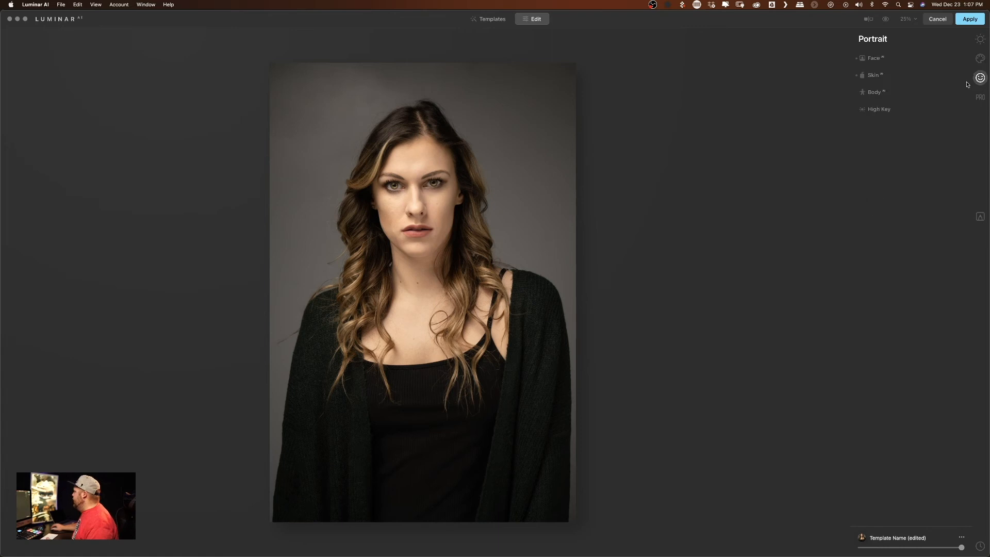
{"action": "left_click", "coordinate": [875, 58]}
{"action": "left_click", "coordinate": [896, 135]}
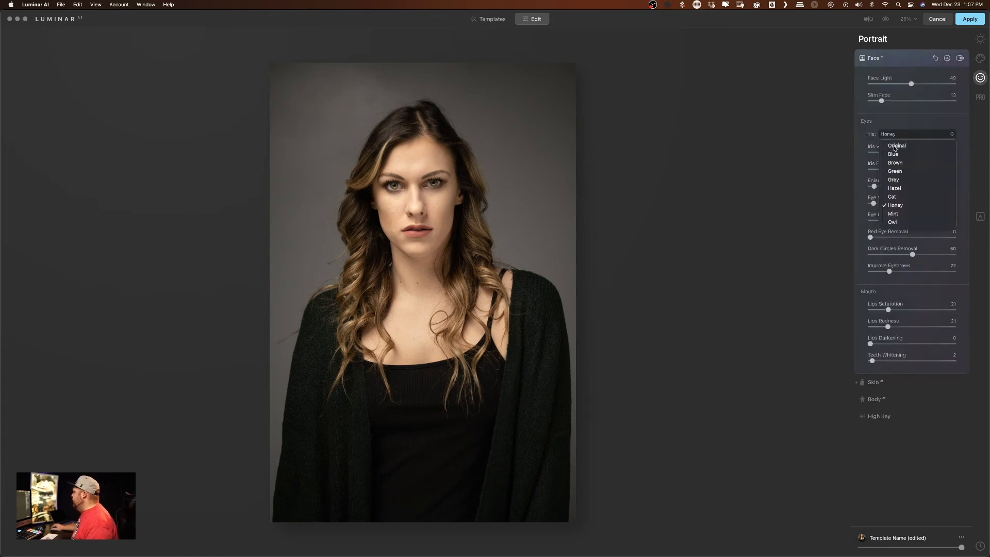
{"action": "left_click", "coordinate": [896, 146]}
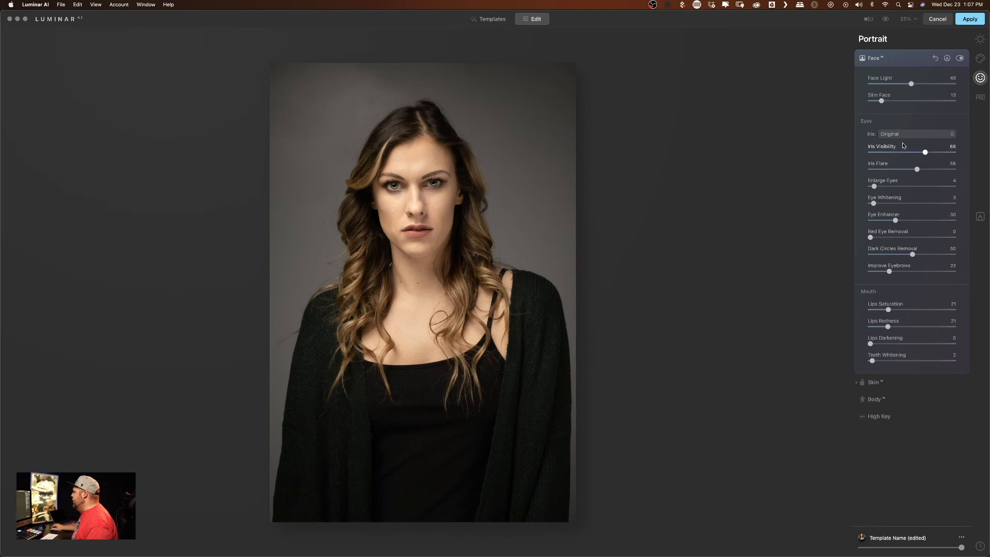
{"action": "left_click", "coordinate": [885, 19]}
{"action": "left_click", "coordinate": [885, 19]}
{"action": "left_click", "coordinate": [886, 19]}
{"action": "left_click_drag", "start_coordinate": [921, 171], "coordinate": [890, 172]}
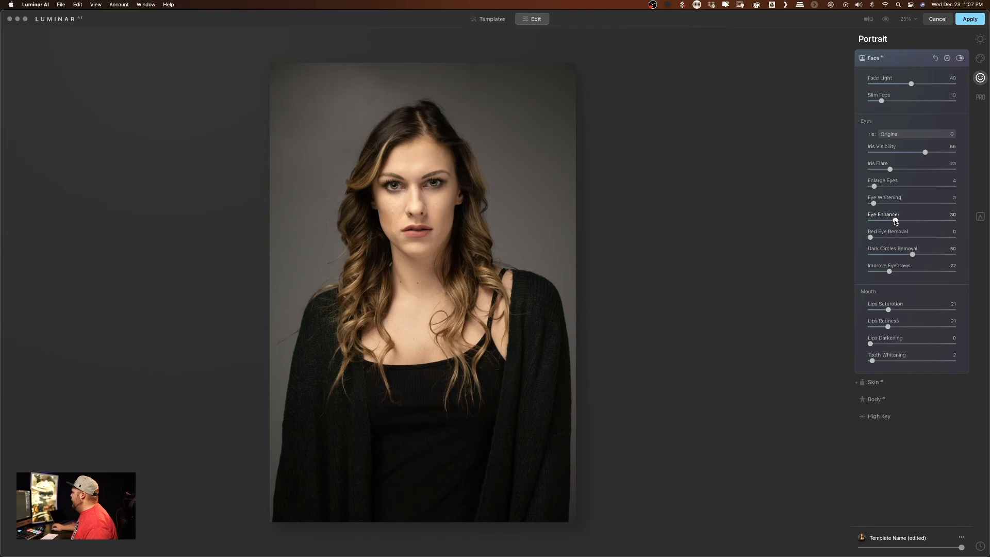
- Check the portrait with the reduced Iris Flare against the unedited version
{"action": "left_click", "coordinate": [887, 20]}
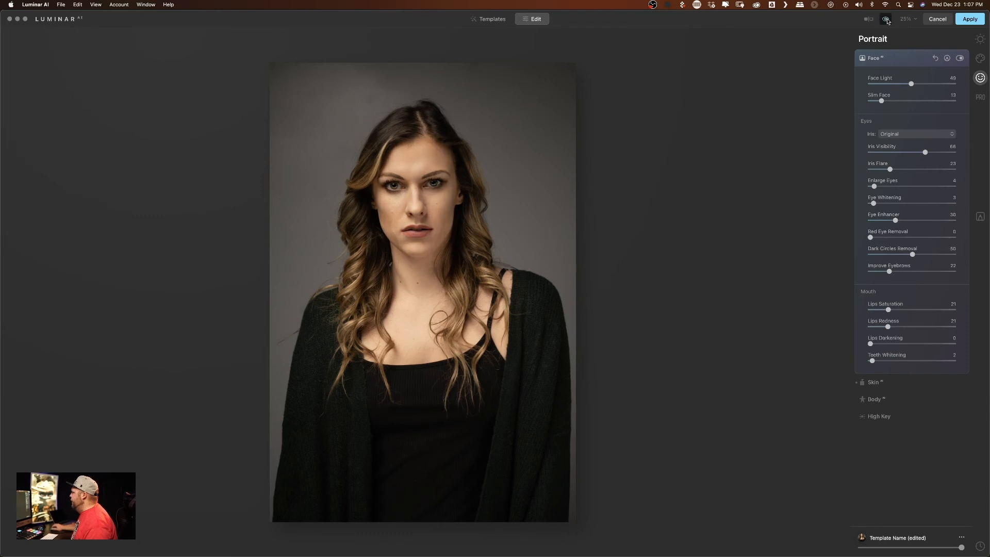
{"action": "left_click", "coordinate": [888, 20]}
{"action": "left_click", "coordinate": [887, 20]}
{"action": "left_click", "coordinate": [887, 20]}
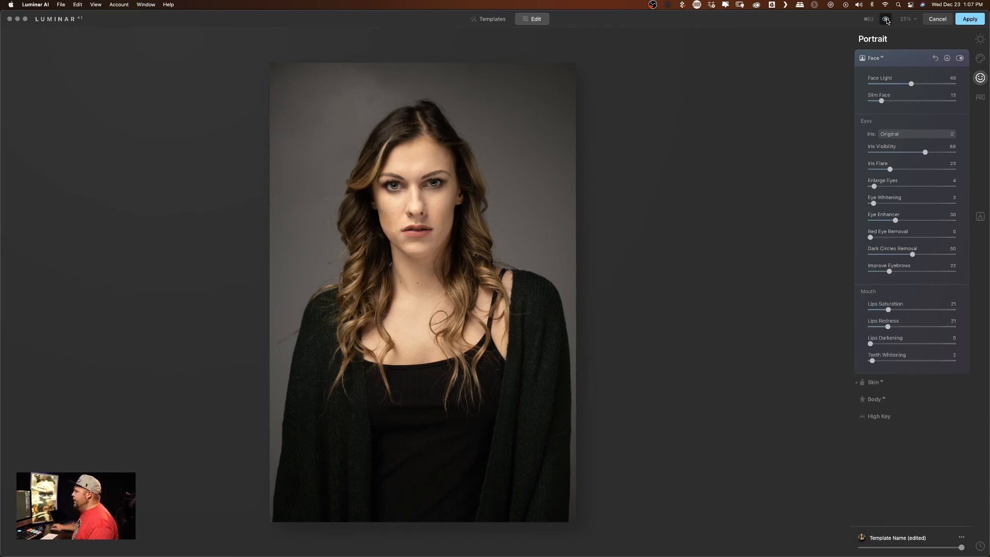
{"action": "left_click", "coordinate": [887, 20]}
{"action": "left_click", "coordinate": [887, 20]}
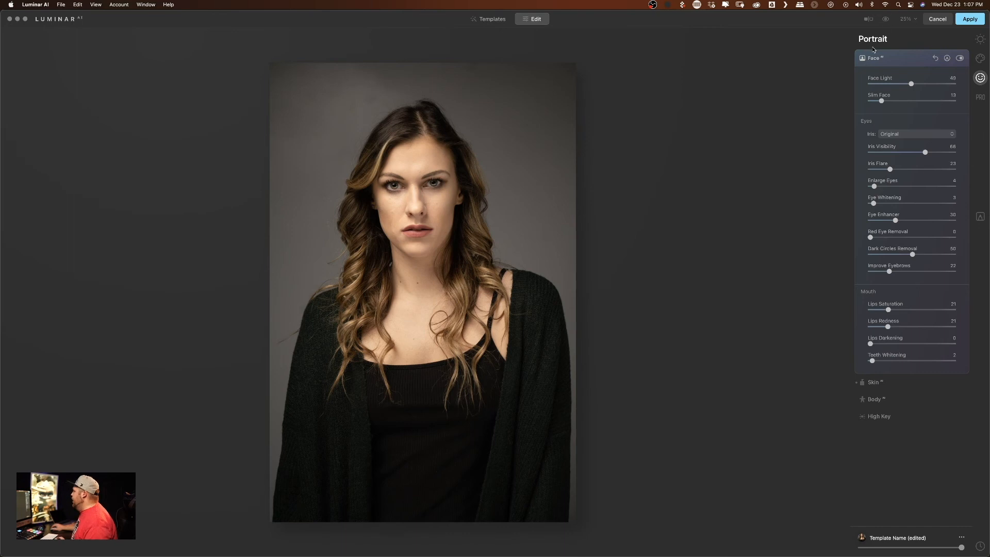
- Raise Smart Contrast slightly in the Light adjustments of the Essentials, and open the Enhance AI settings
{"action": "left_click", "coordinate": [982, 59]}
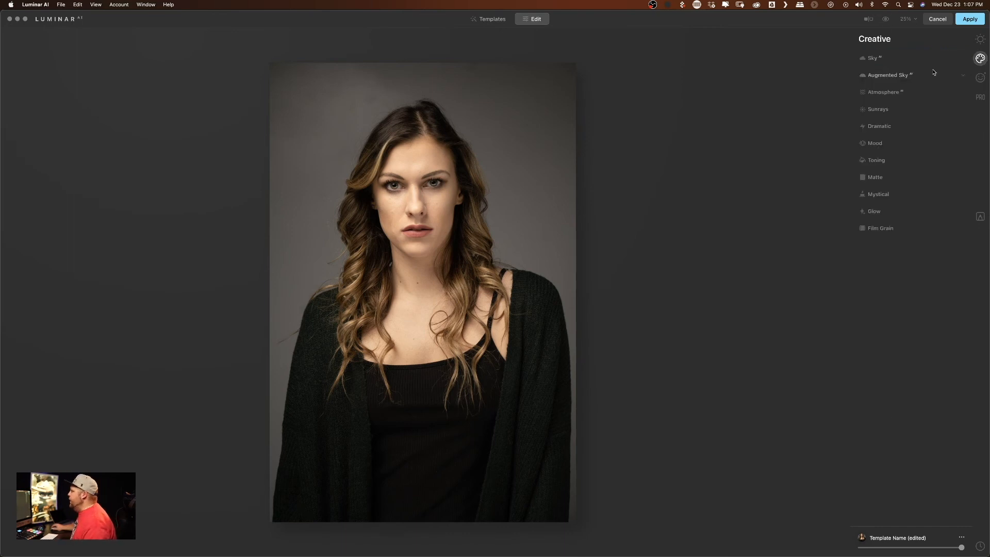
{"action": "left_click", "coordinate": [980, 40]}
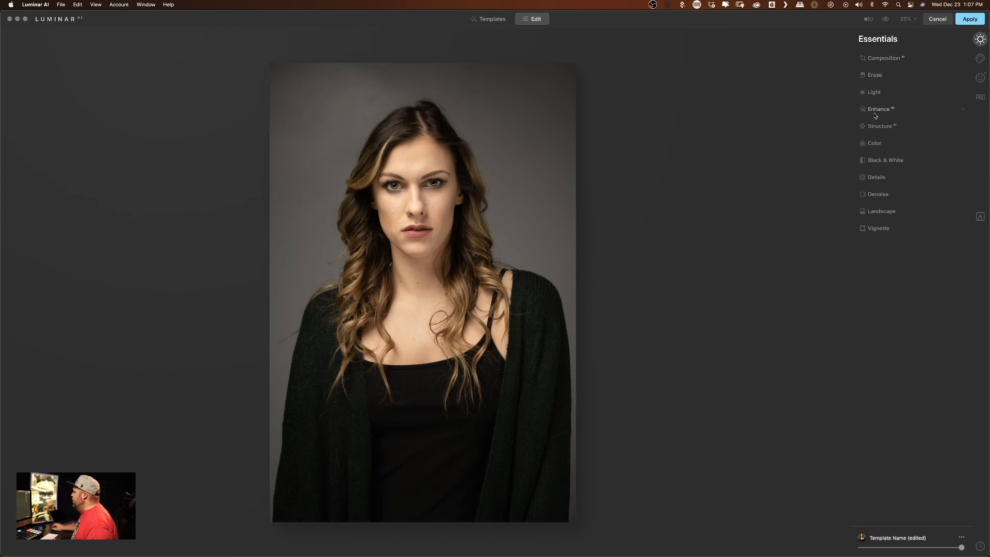
{"action": "left_click", "coordinate": [881, 94]}
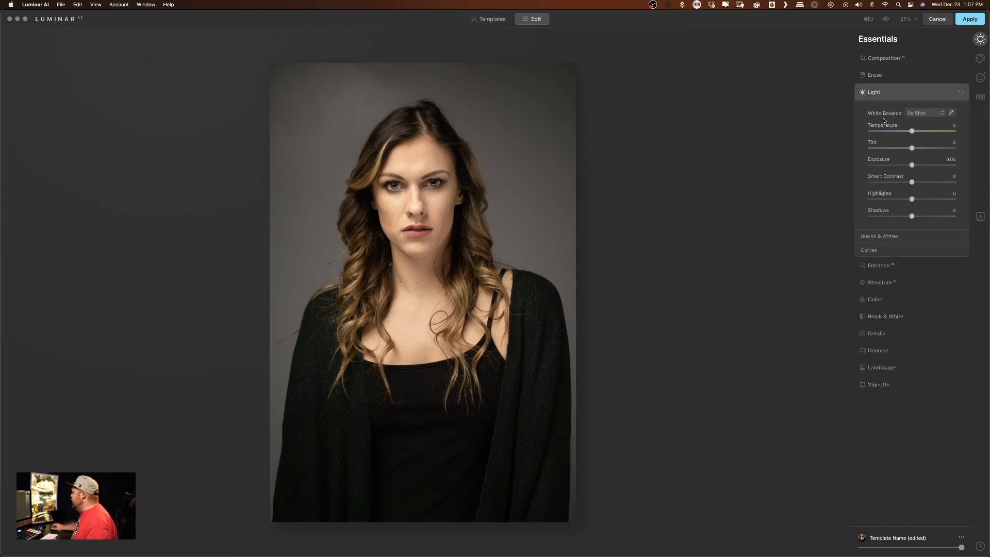
{"action": "left_click_drag", "start_coordinate": [912, 183], "coordinate": [921, 185]}
{"action": "left_click", "coordinate": [882, 266]}
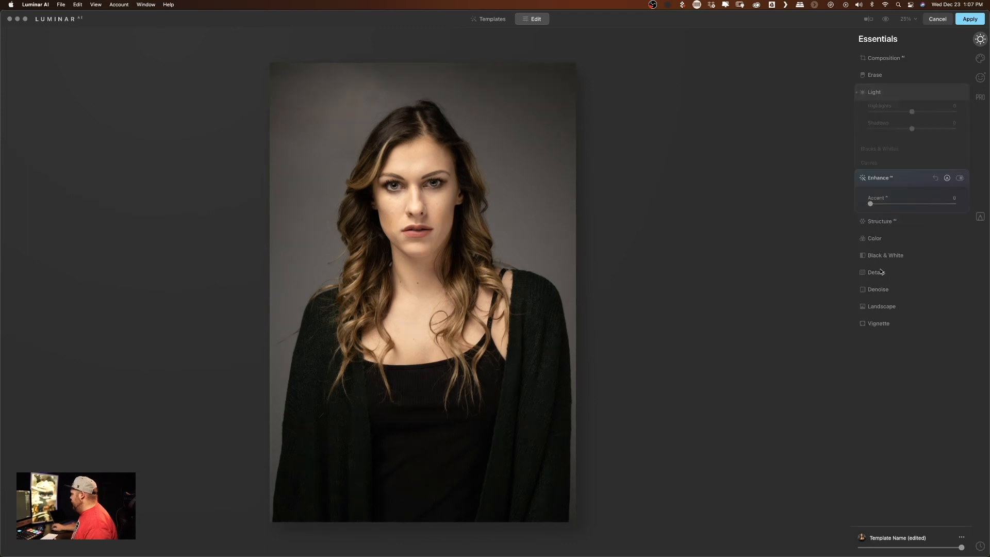
- Raise Accent to about 8 in Enhance AI and set Remove Color Cast to 10 in the Color adjustments
{"action": "mouse_move", "coordinate": [871, 135]}
{"action": "left_mouse_down"}
{"action": "mouse_move", "coordinate": [904, 138]}
{"action": "mouse_move", "coordinate": [881, 143]}
{"action": "left_mouse_up"}
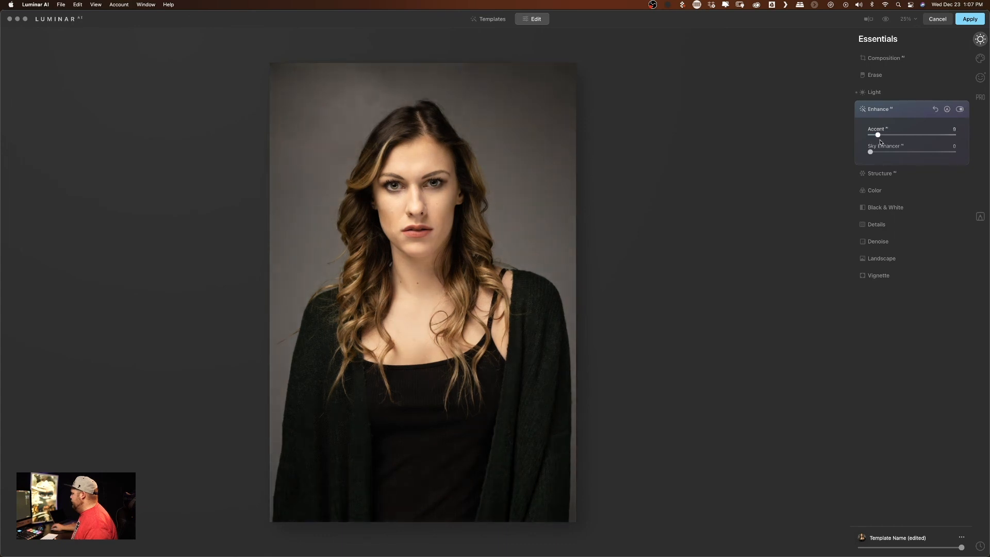
{"action": "left_click", "coordinate": [881, 174]}
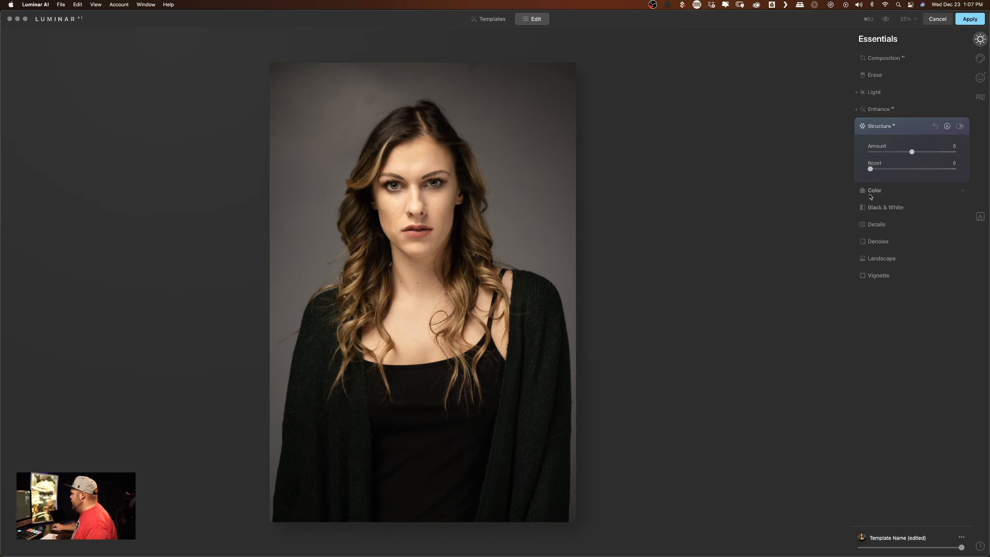
{"action": "left_click", "coordinate": [875, 190]}
{"action": "mouse_move", "coordinate": [871, 204]}
{"action": "left_mouse_down"}
{"action": "mouse_move", "coordinate": [895, 206]}
{"action": "mouse_move", "coordinate": [882, 207]}
{"action": "left_mouse_up"}
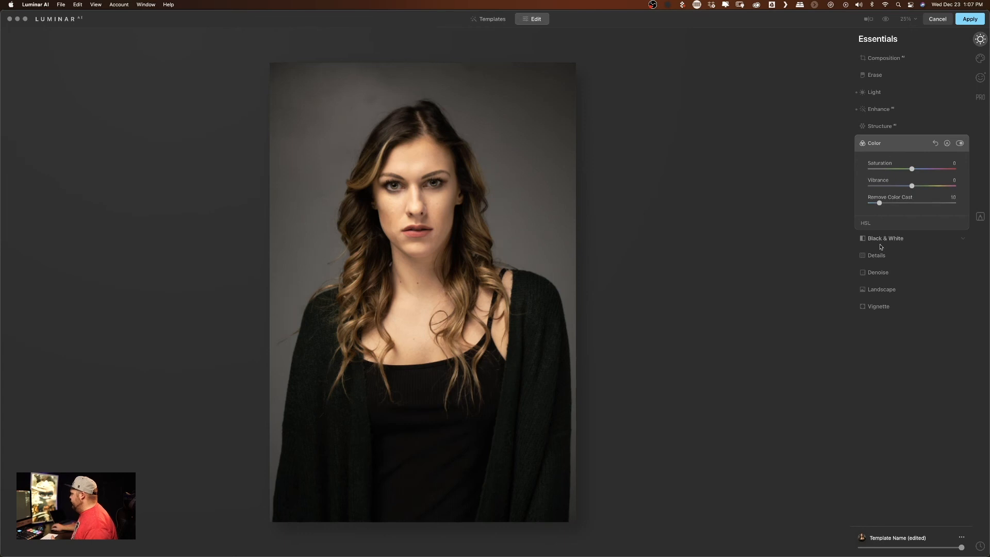
{"action": "left_click", "coordinate": [877, 256]}
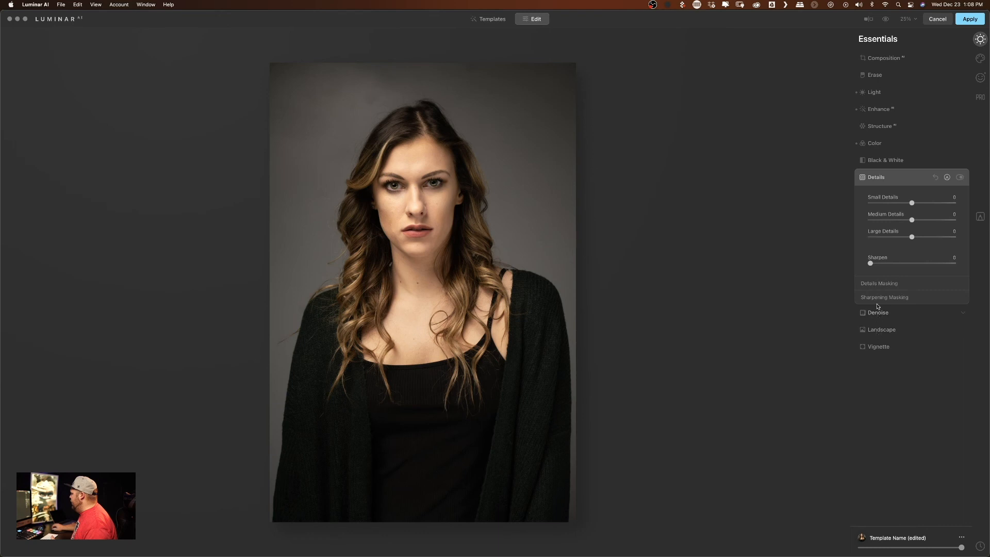
{"action": "left_click", "coordinate": [981, 58]}
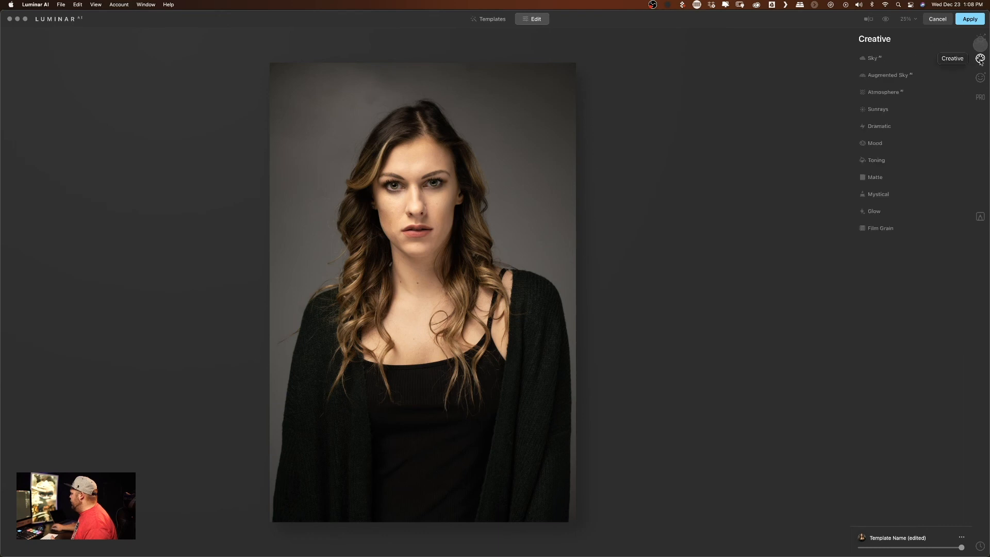
{"action": "left_click", "coordinate": [981, 38]}
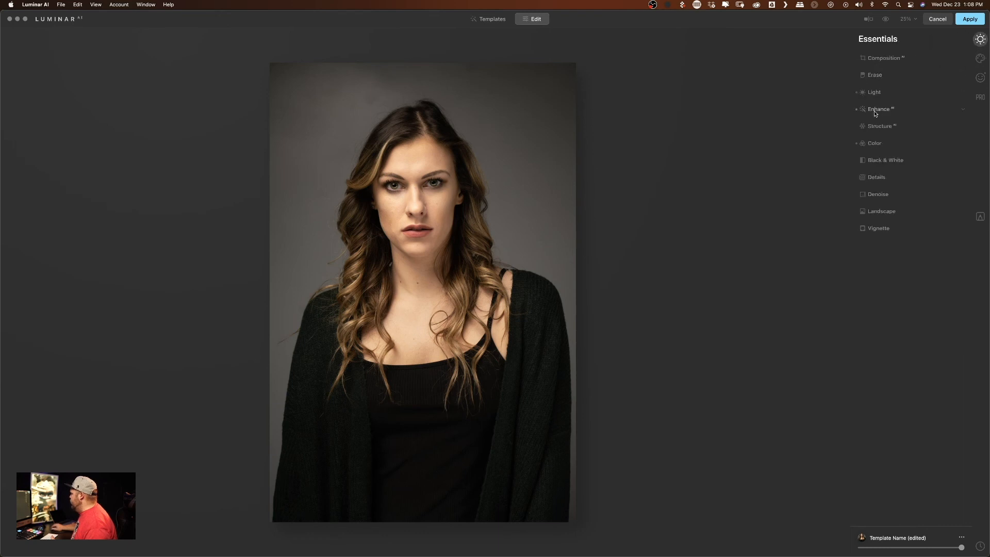
- Add a Matte effect from the Creative tools with Amount at about 28 and Fade at 12
{"action": "left_click", "coordinate": [980, 58]}
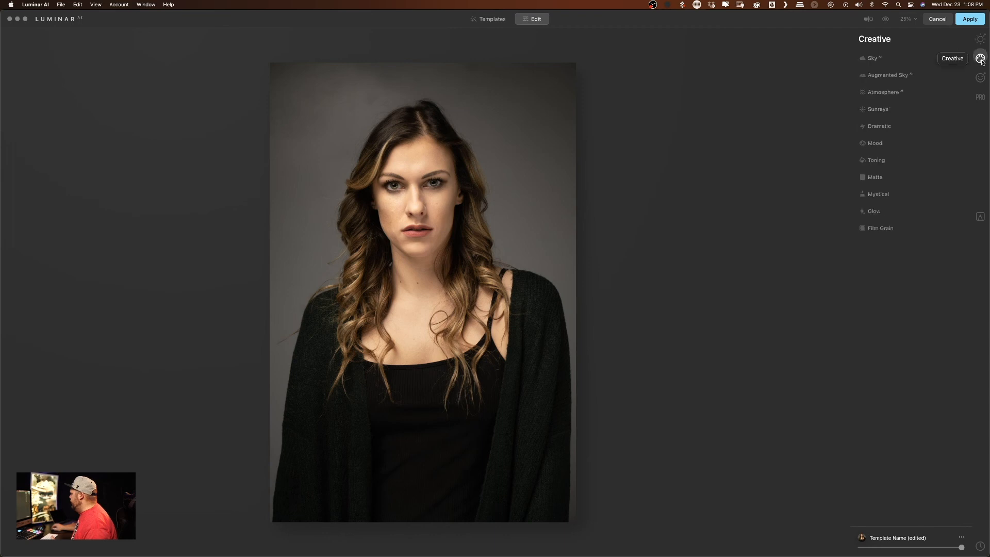
{"action": "left_click", "coordinate": [879, 177]}
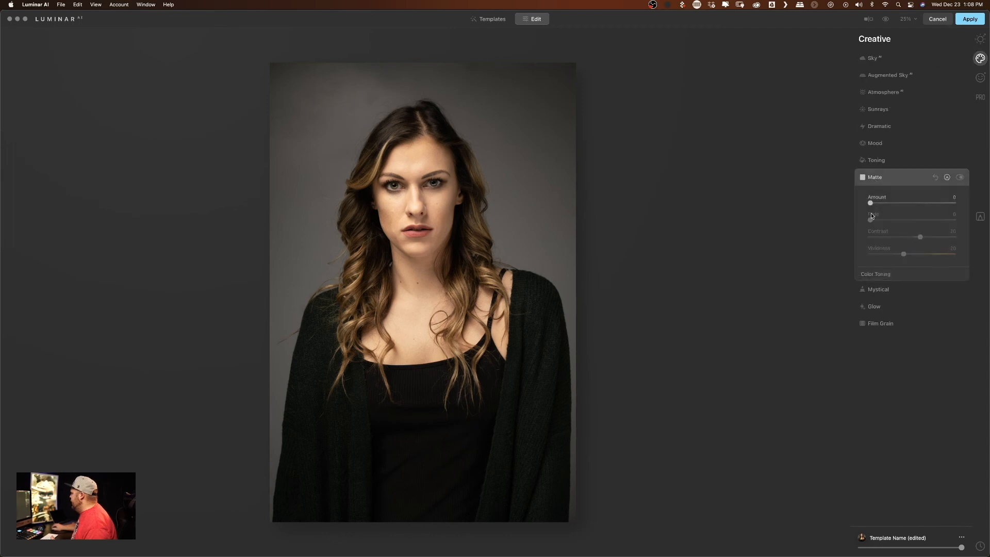
{"action": "left_click_drag", "start_coordinate": [871, 203], "coordinate": [888, 205]}
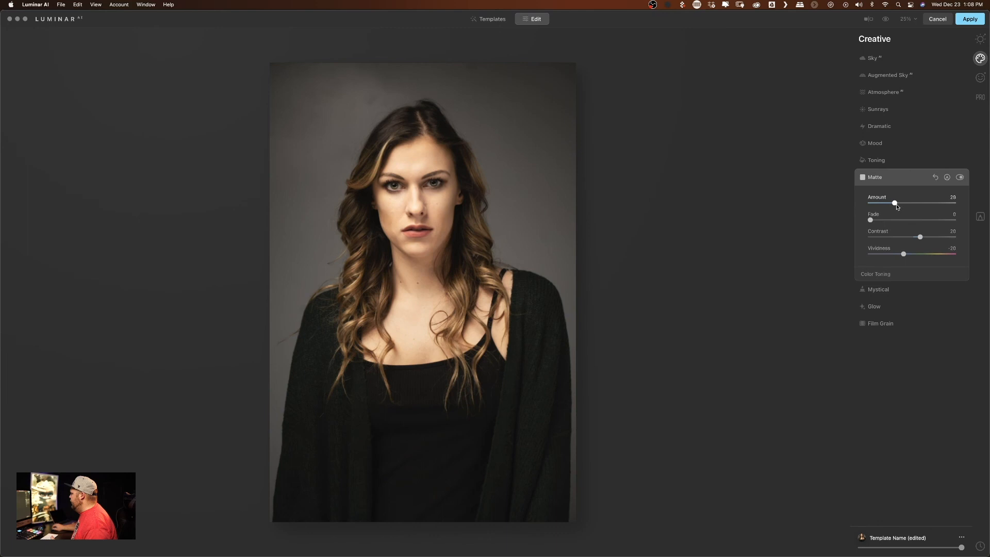
{"action": "left_click_drag", "start_coordinate": [871, 220], "coordinate": [883, 223]}
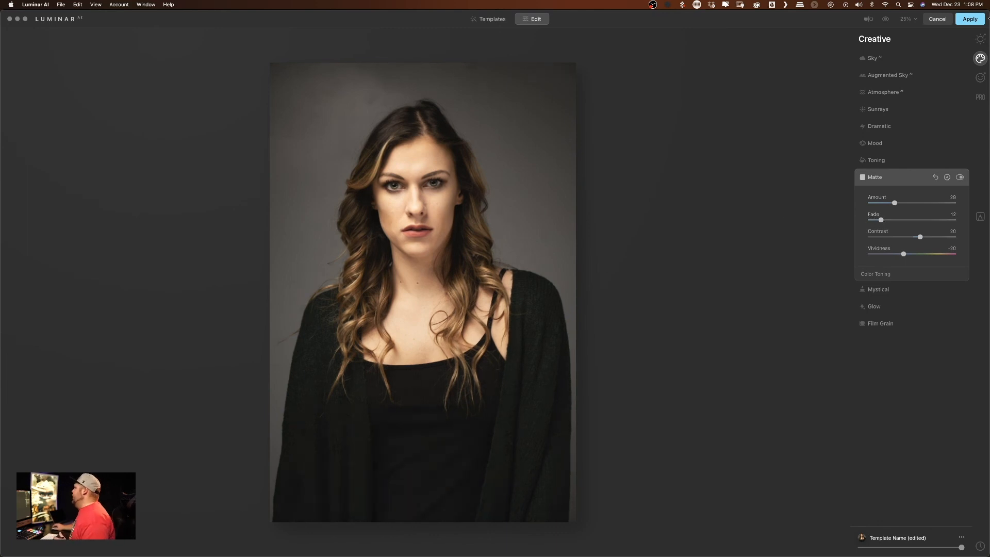
- Lower Exposure to about -0.35 and Highlights to -11 in the Light adjustments, and compare the portrait with the original
{"action": "left_click", "coordinate": [980, 39]}
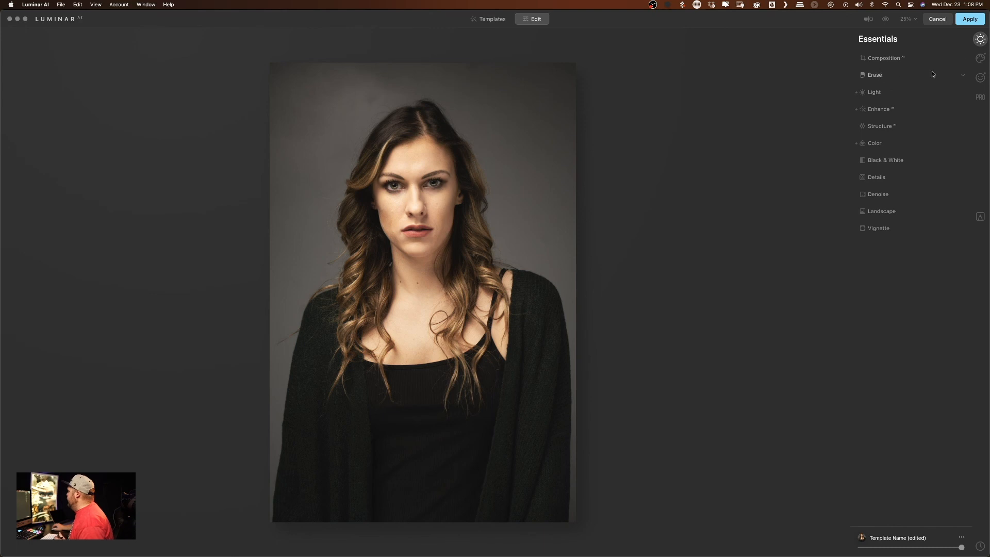
{"action": "left_click", "coordinate": [873, 92]}
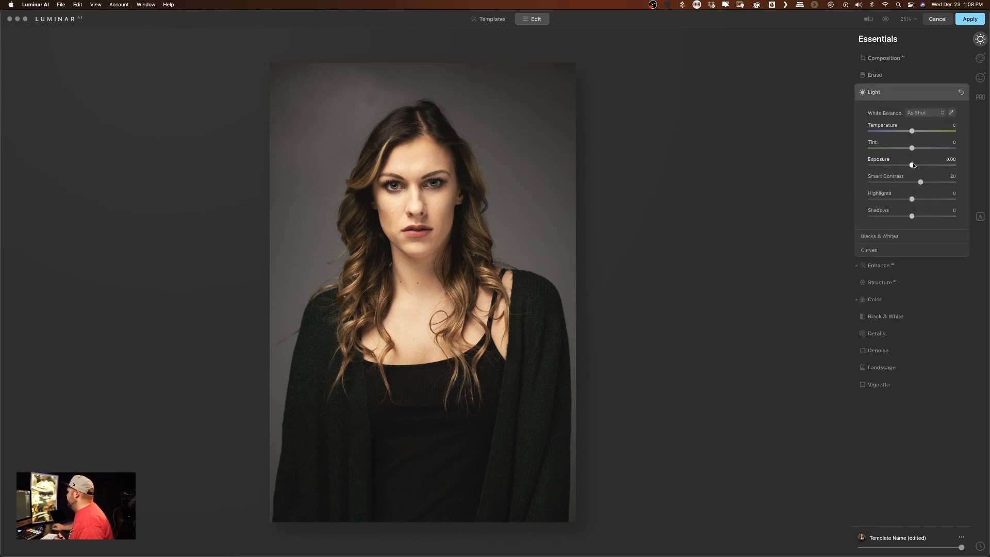
{"action": "left_click_drag", "start_coordinate": [913, 165], "coordinate": [911, 166]}
{"action": "mouse_move", "coordinate": [912, 203]}
{"action": "left_mouse_down"}
{"action": "mouse_move", "coordinate": [897, 201]}
{"action": "mouse_move", "coordinate": [908, 202]}
{"action": "left_mouse_up"}
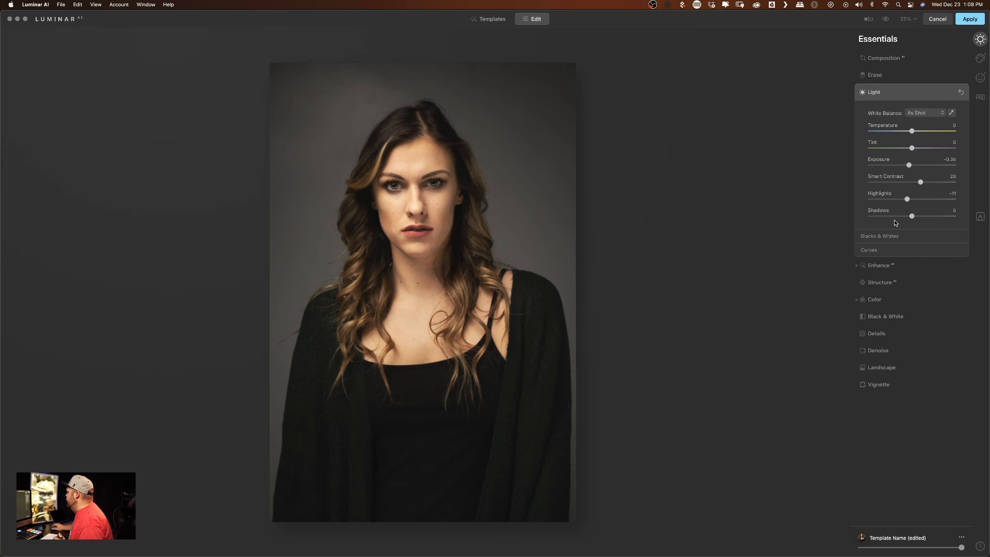
{"action": "left_click", "coordinate": [880, 250]}
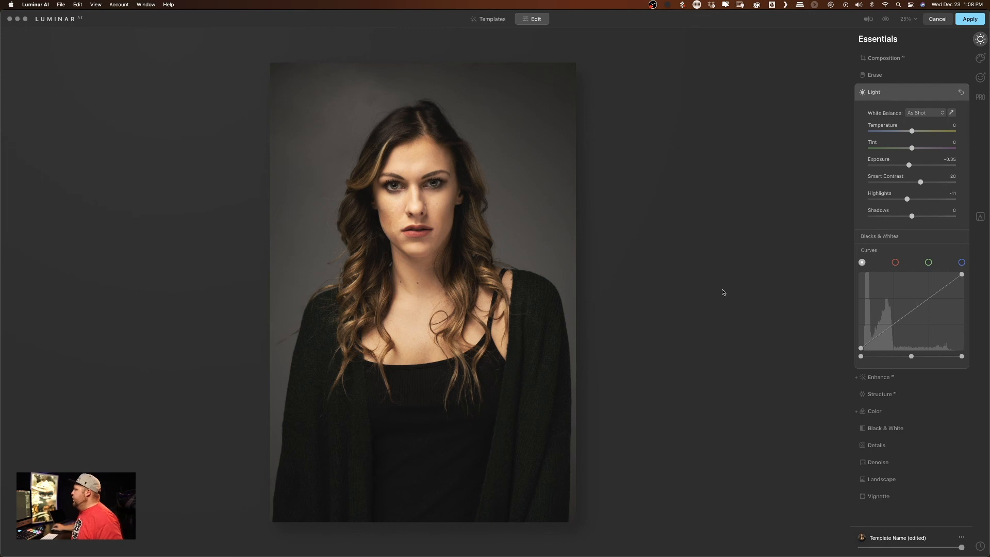
{"action": "left_click", "coordinate": [887, 19]}
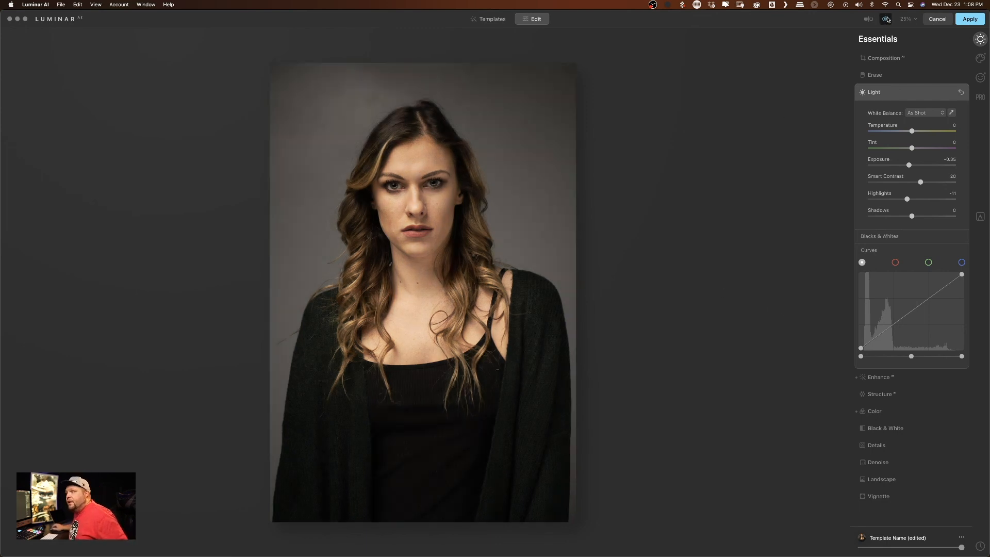
{"action": "left_click", "coordinate": [887, 19]}
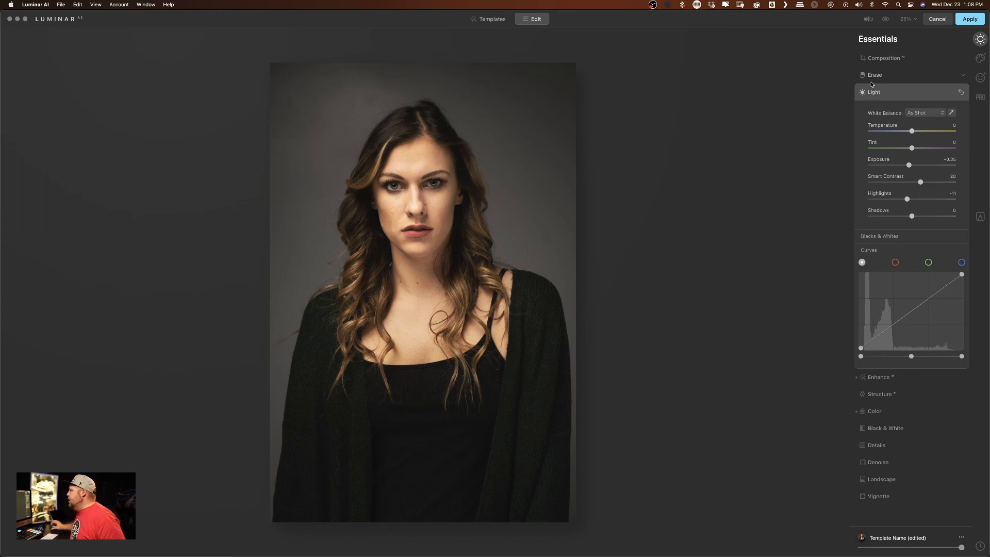
- Reduce Smart Contrast to about 5 while viewing the face at 50% zoom
{"action": "left_click", "coordinate": [908, 18]}
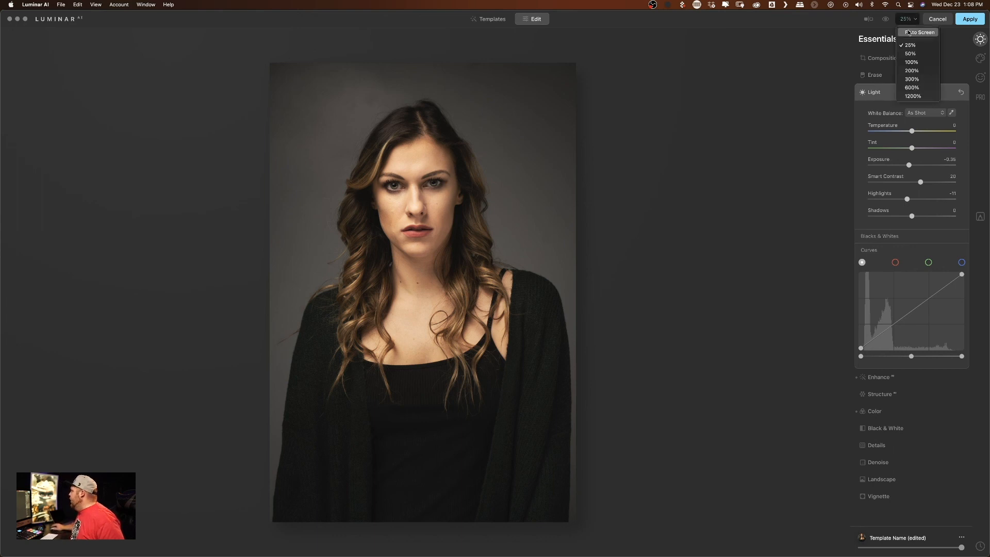
{"action": "left_click", "coordinate": [906, 57]}
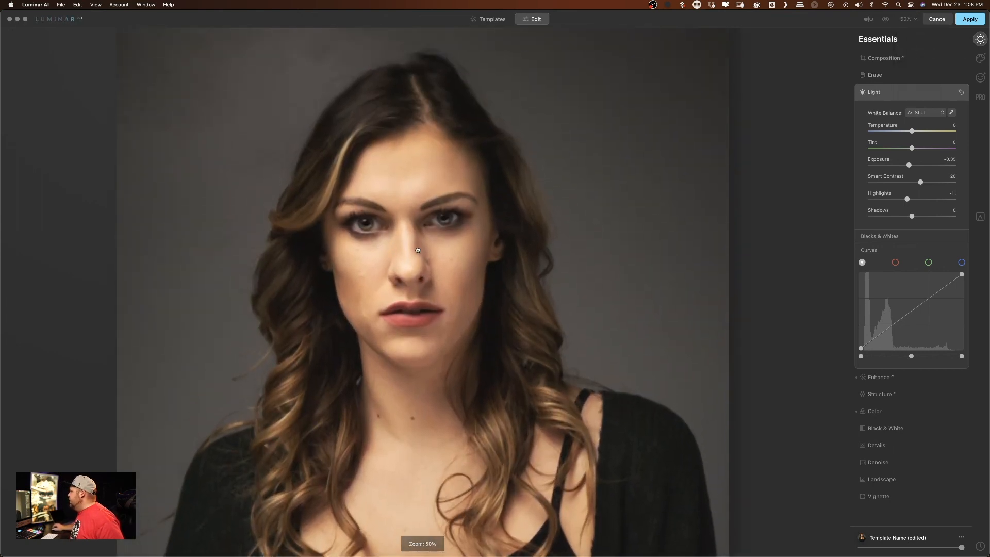
{"action": "left_click_drag", "start_coordinate": [921, 182], "coordinate": [915, 185]}
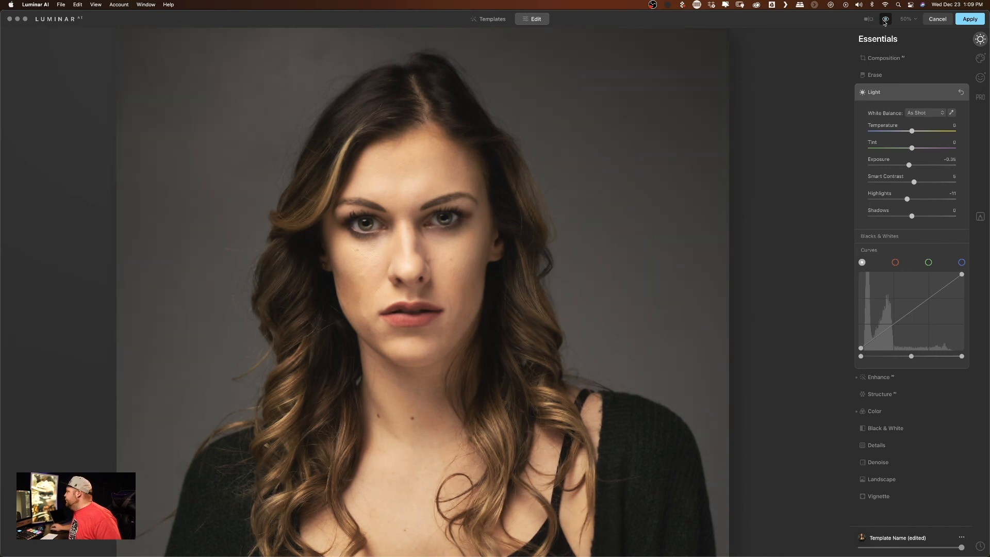
- Compare the face before and after all edits at 50% zoom
{"action": "left_click", "coordinate": [887, 21]}
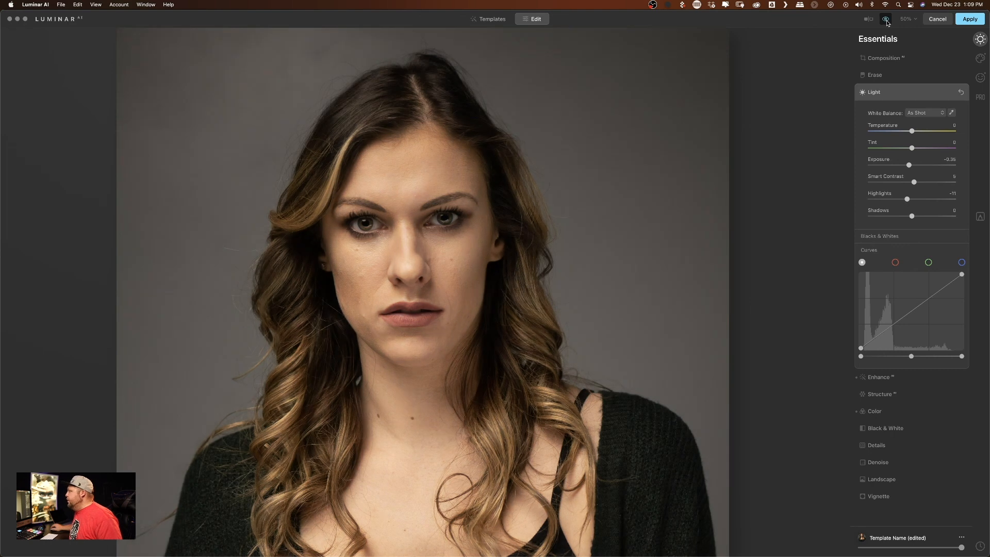
{"action": "left_click", "coordinate": [887, 21]}
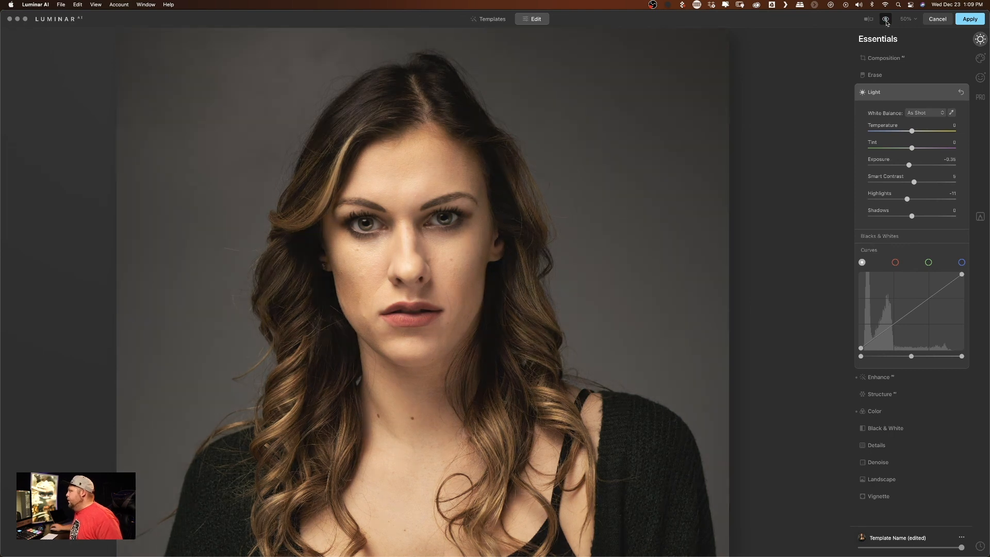
{"action": "left_click", "coordinate": [887, 21]}
{"action": "left_click", "coordinate": [887, 21]}
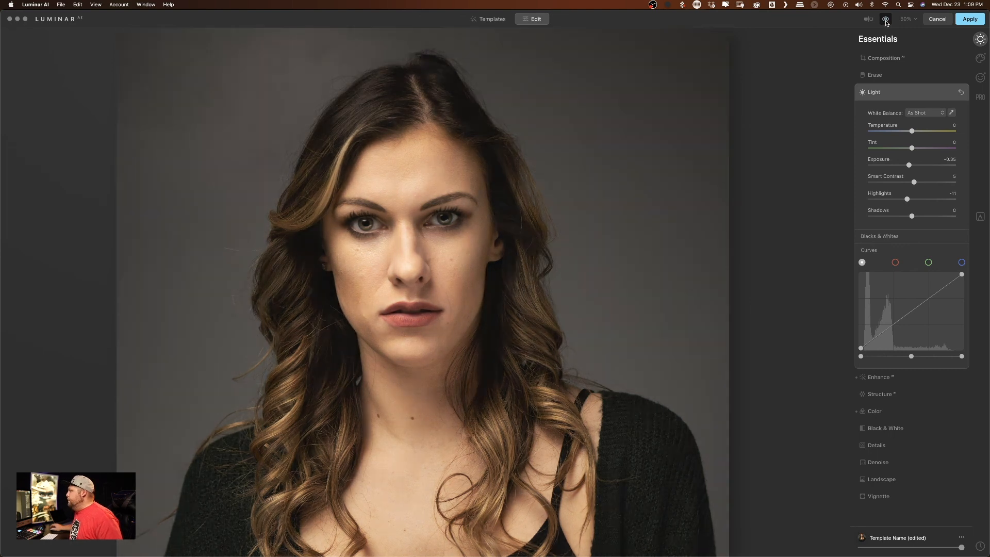